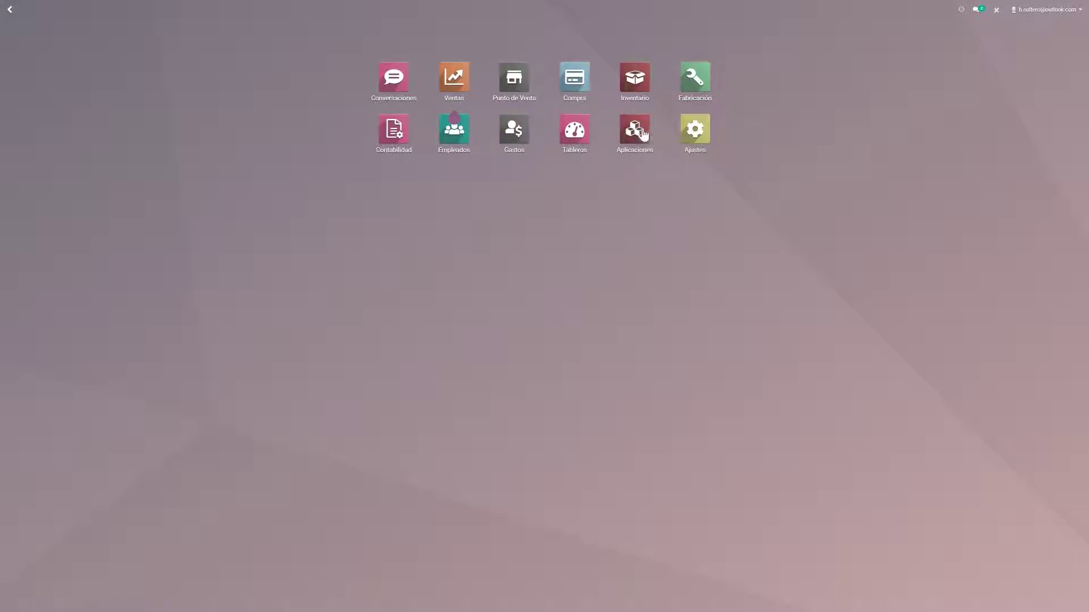
Open the Inventario module and look over the CEDIS operation cards, from Recepciones to Manufacturing
left_click(636, 82)
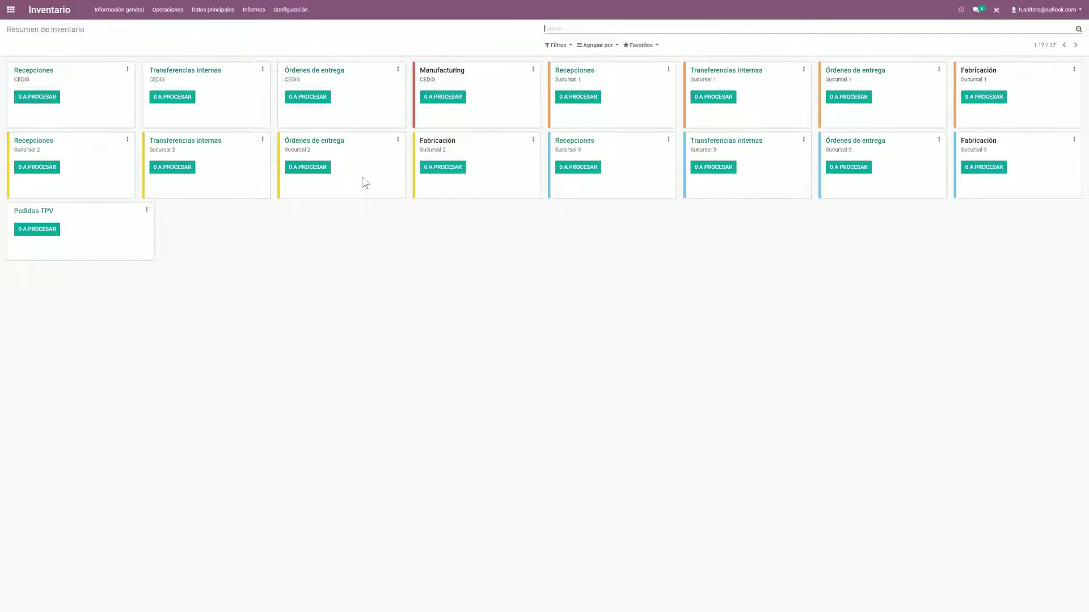
left_click_drag(17, 79, 444, 85)
left_click(444, 85)
View the inventory's product list and the module's Operaciones, Informes and Configuración options, returning to the app overview
left_click(170, 12)
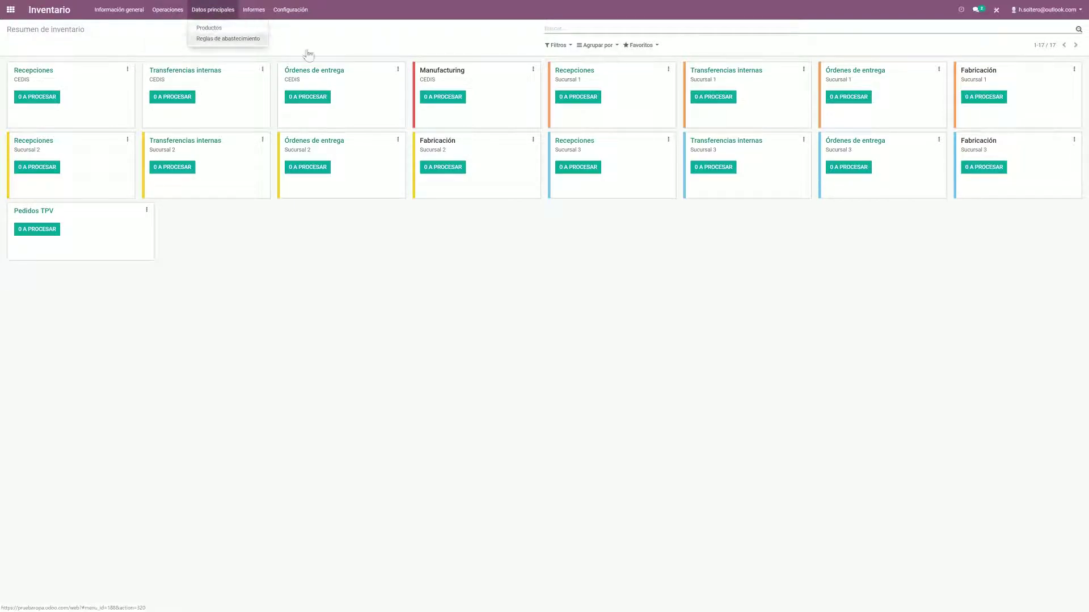
left_click(225, 28)
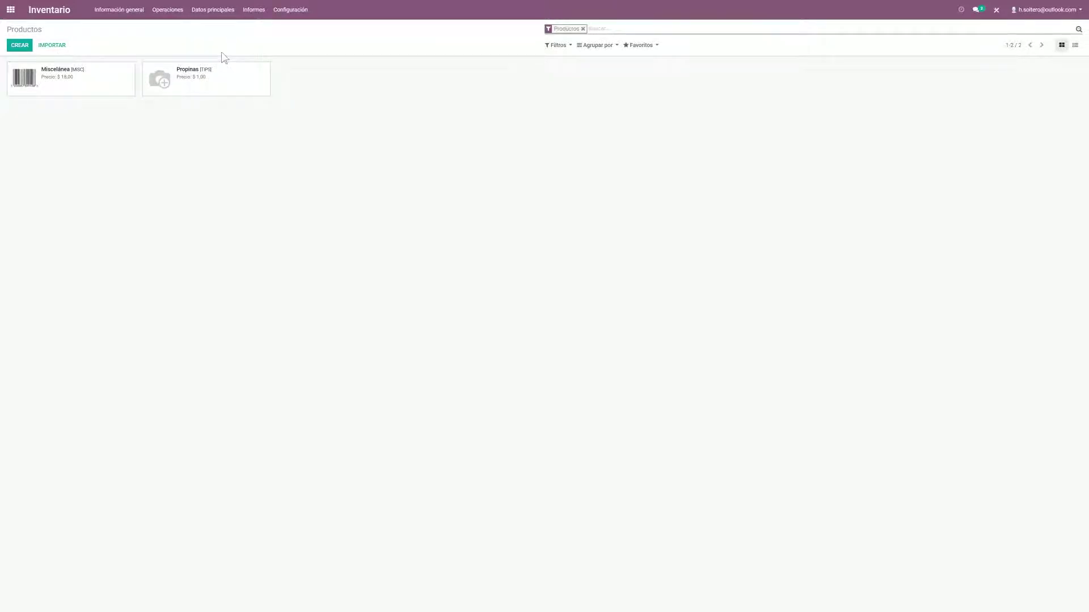
left_click(168, 11)
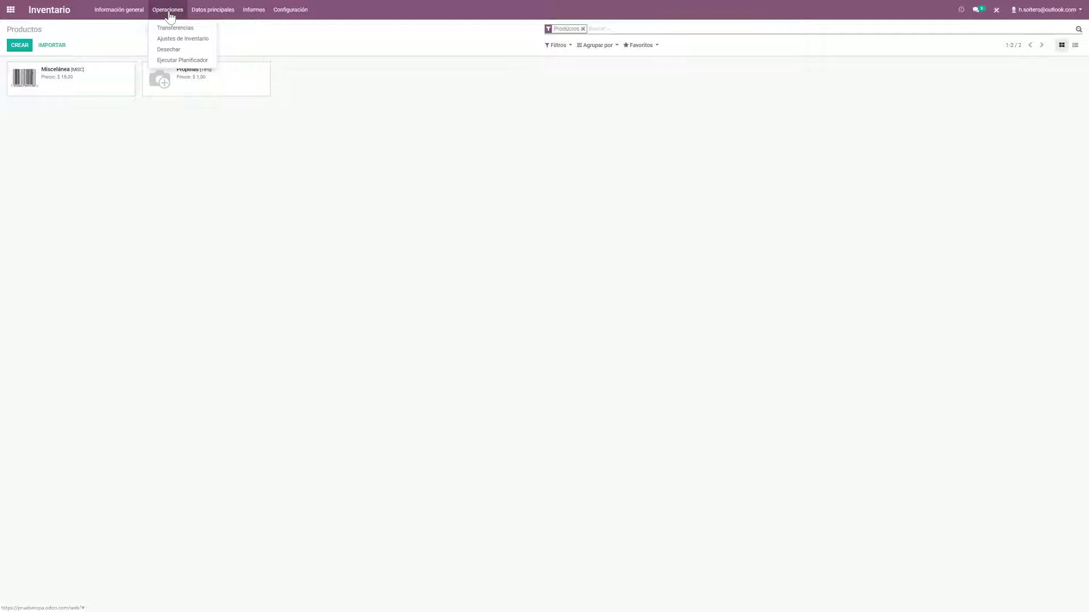
mouse_move(261, 15)
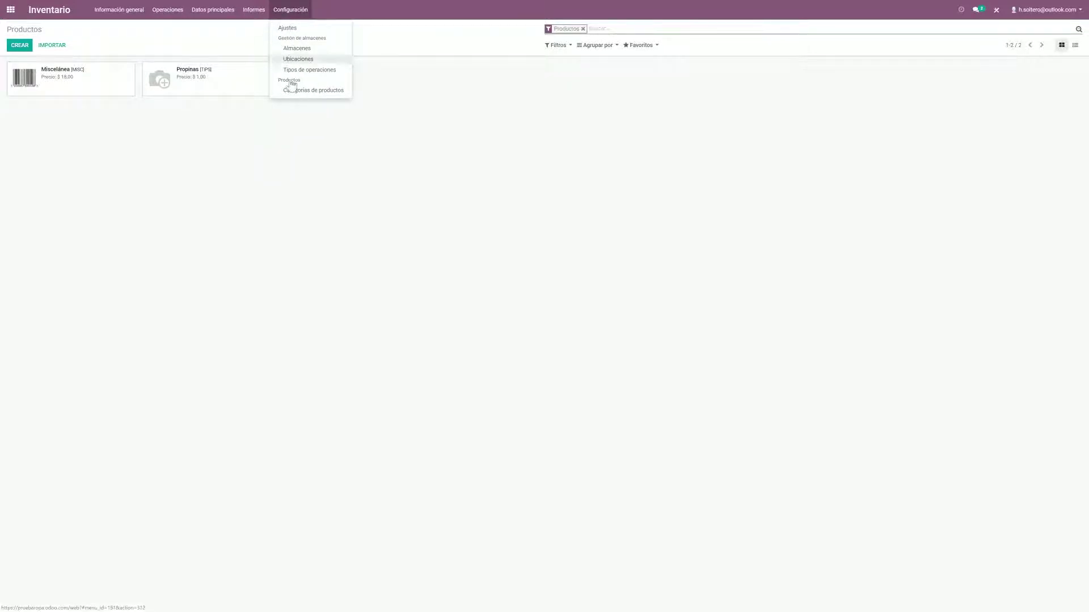
left_click(304, 146)
left_click(10, 10)
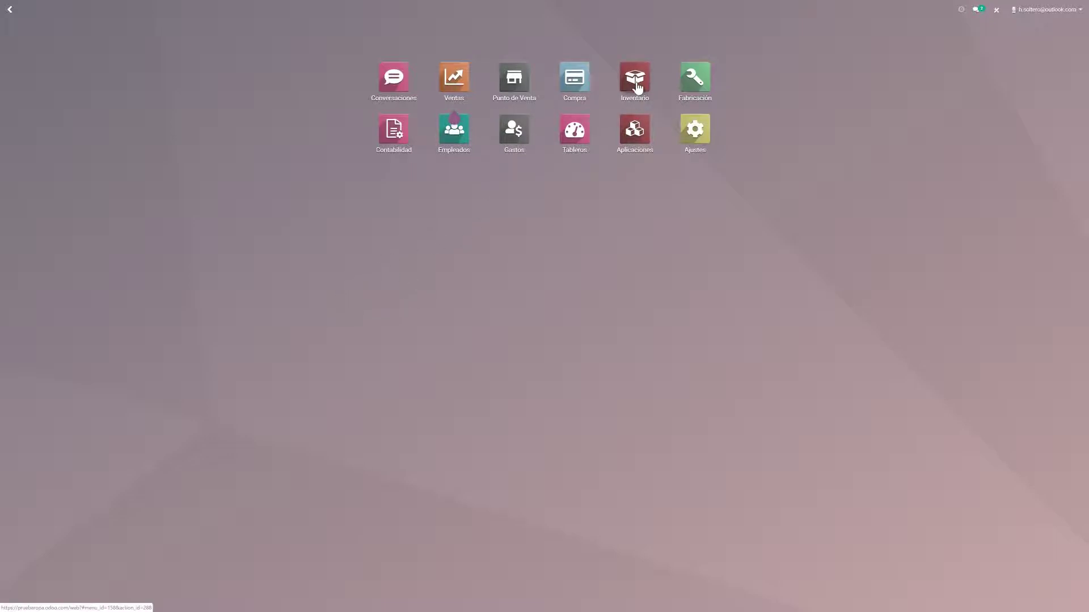
In the Compra module, view a blank request for quotation and discard it
left_click(572, 85)
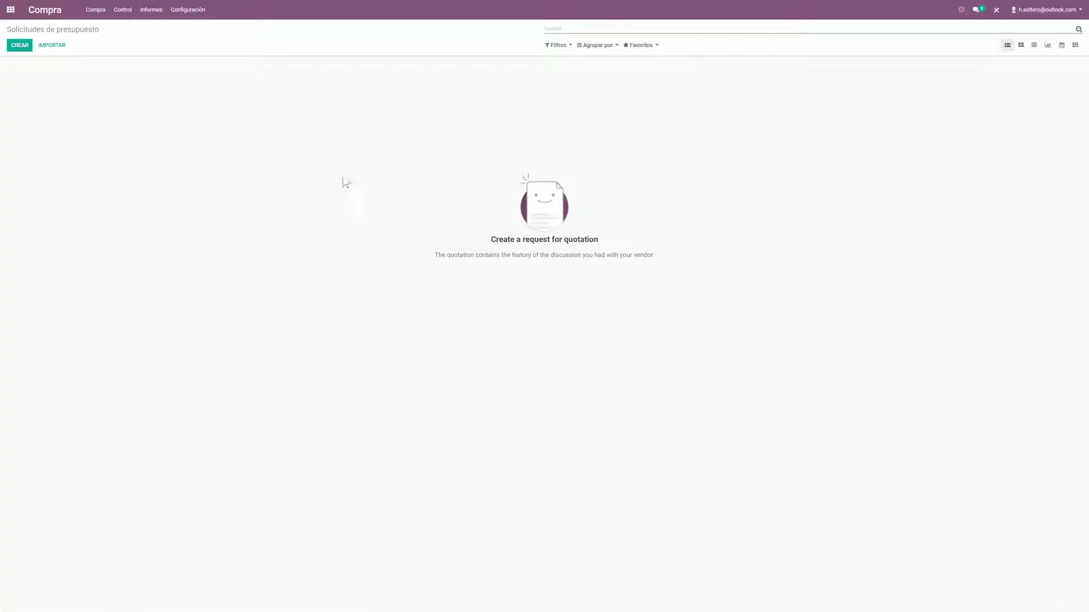
left_click(98, 9)
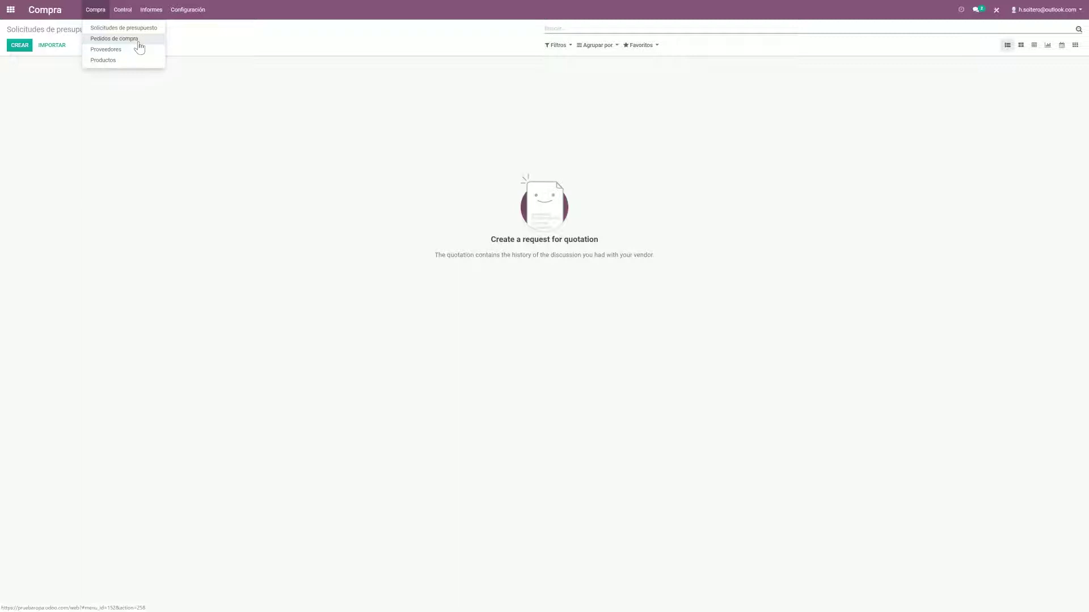
left_click(108, 63)
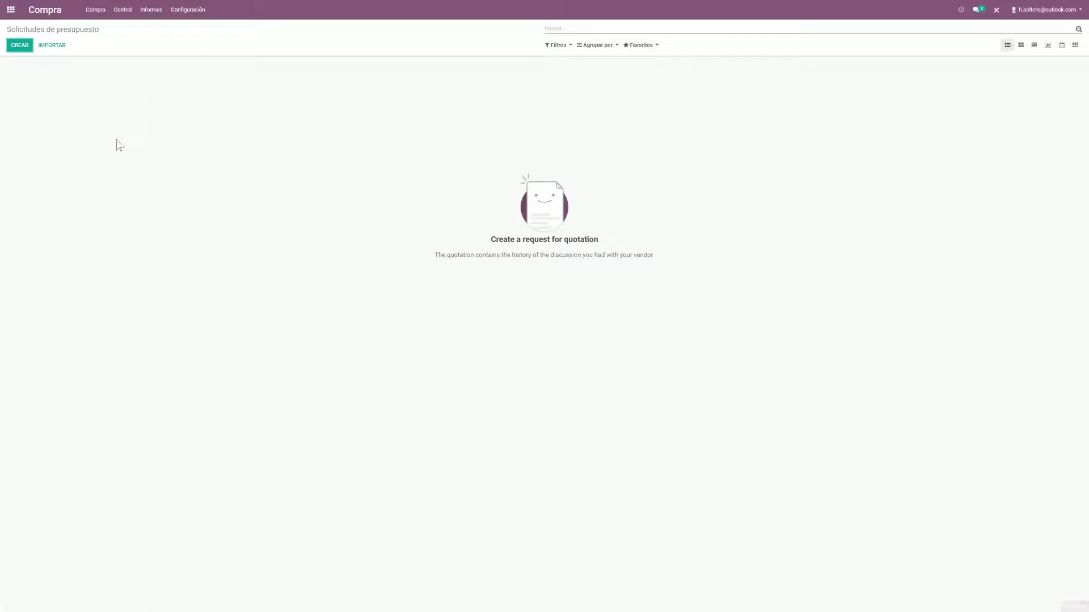
key("Return")
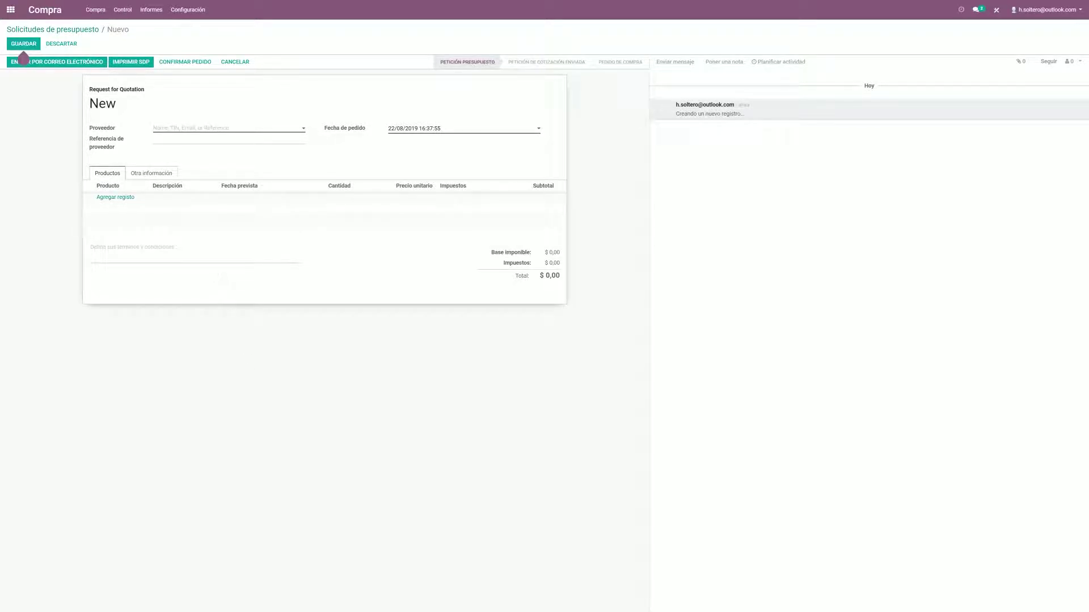
left_click(62, 45)
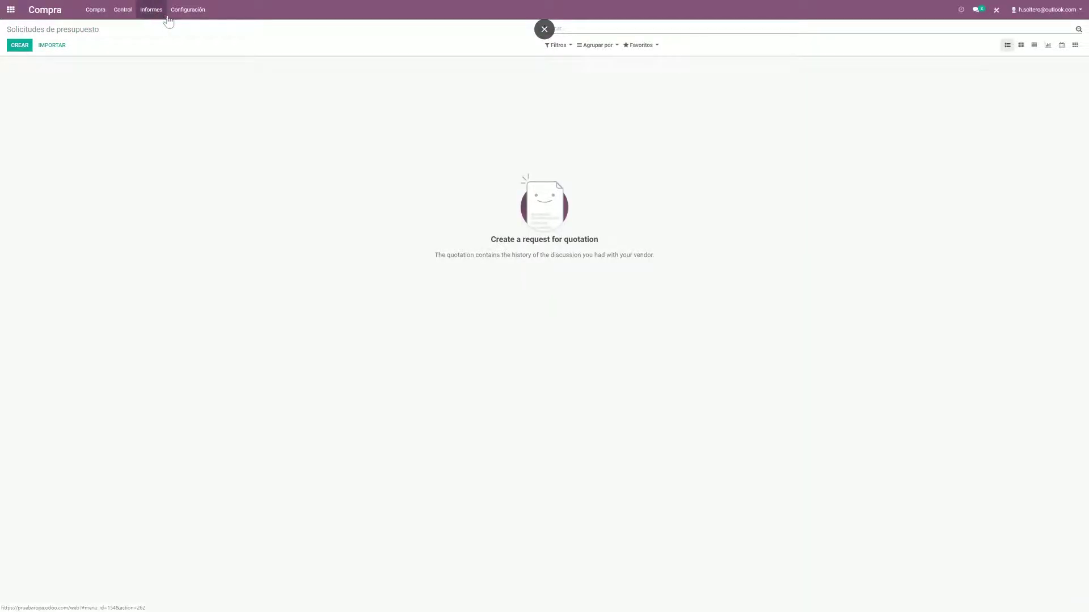
Review the purchase Control options and the purchase analysis report, returning to the app overview
left_click(129, 11)
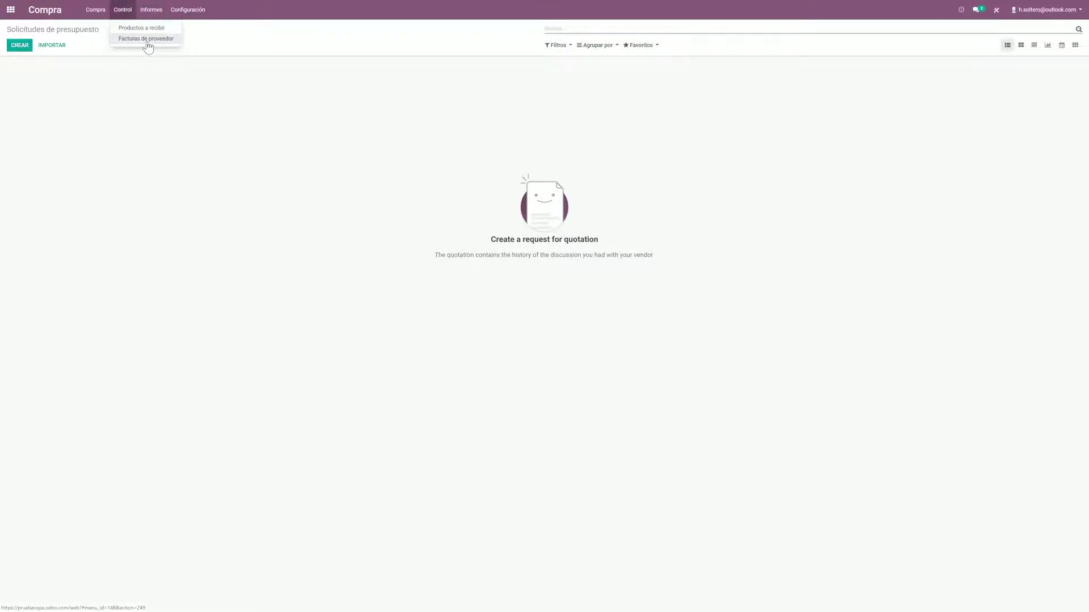
left_click(151, 10)
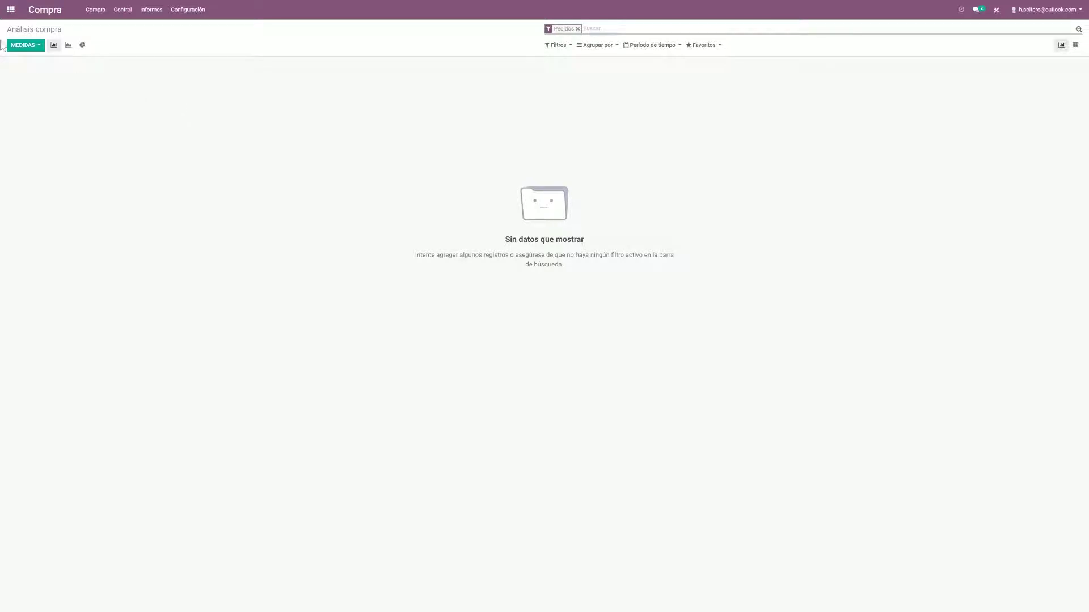
left_click(10, 9)
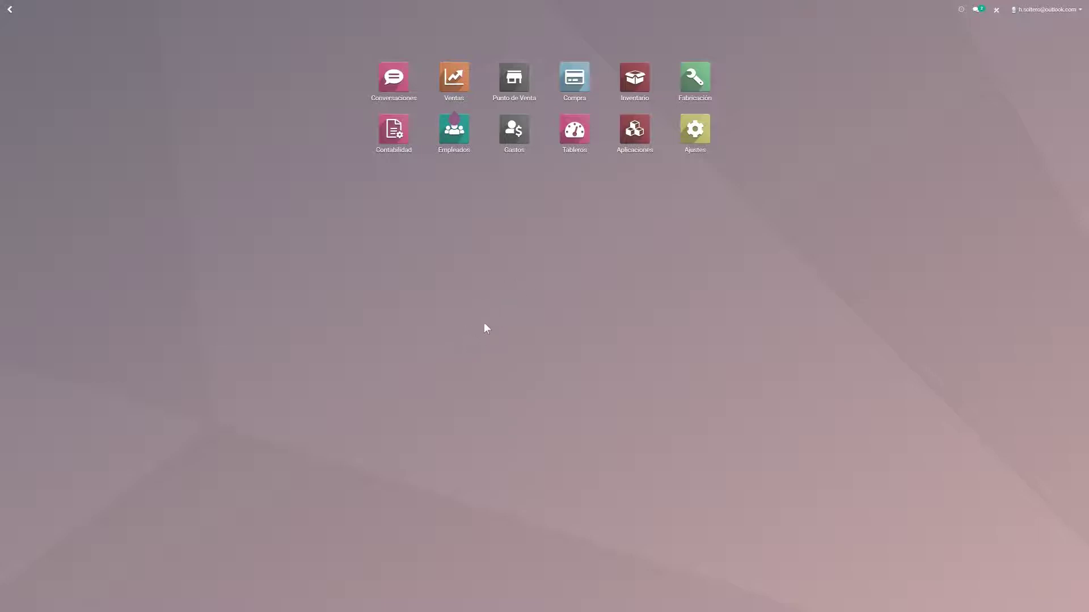
Open a blank production order in the Fabricación module and examine its product and bill of materials choices
left_click(703, 83)
left_click(19, 45)
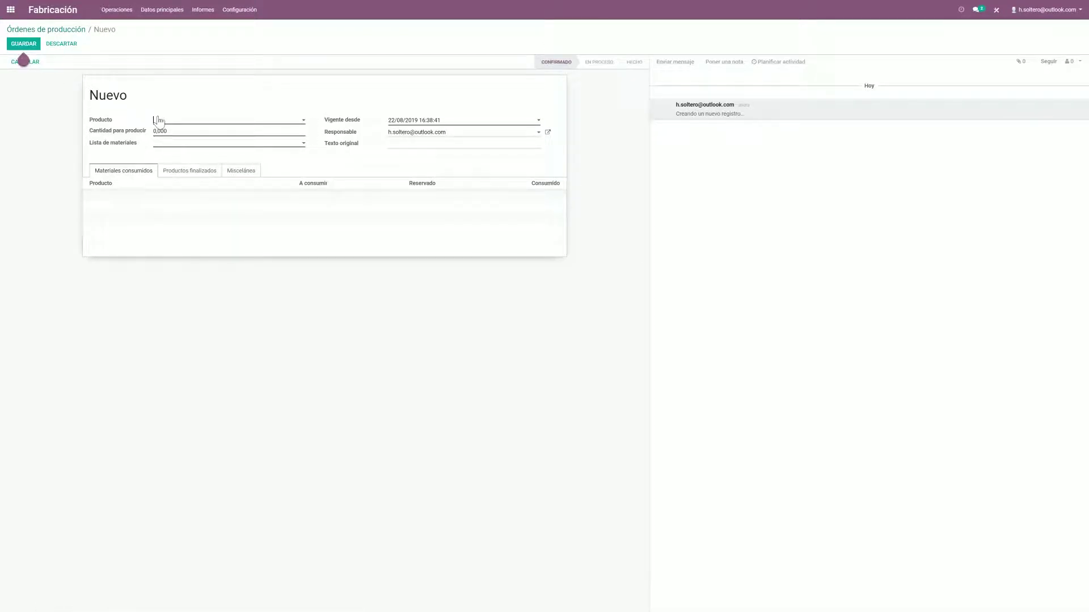
left_click(203, 121)
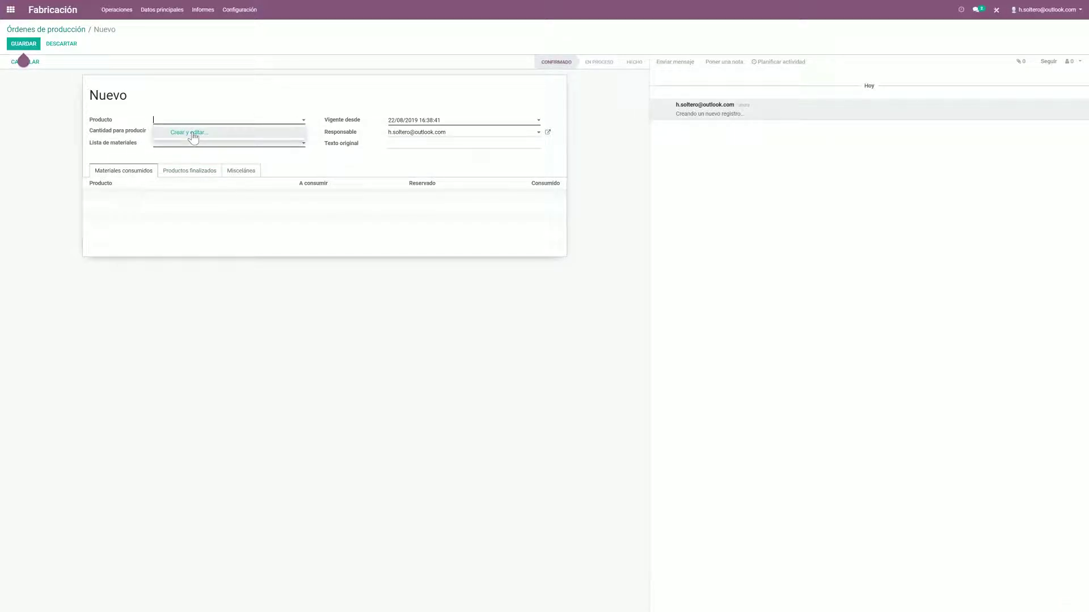
left_click(155, 120)
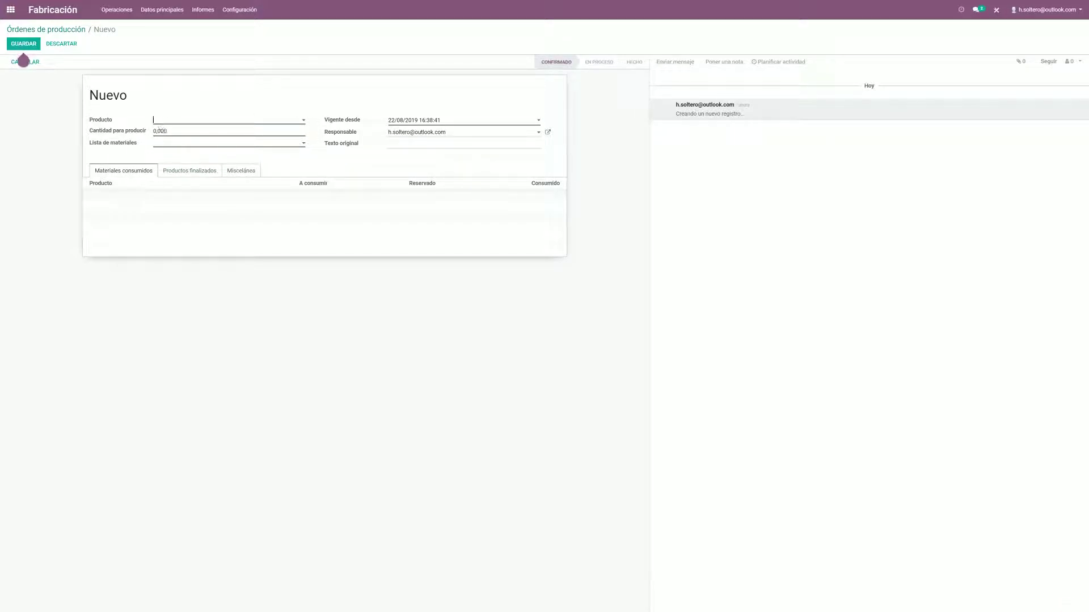
key("Tab")
left_click(165, 146)
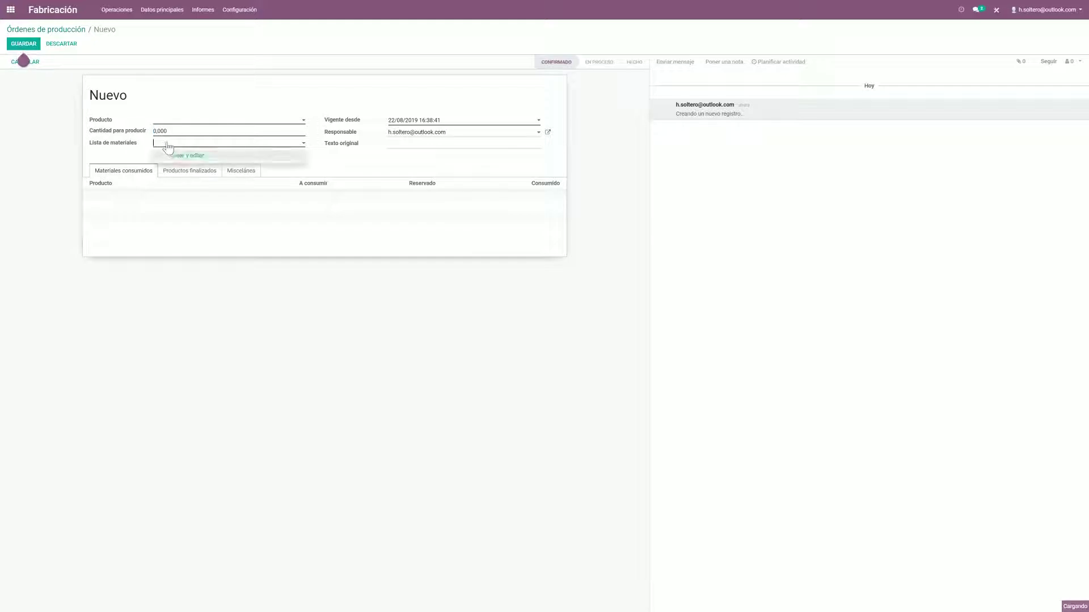
left_click(235, 220)
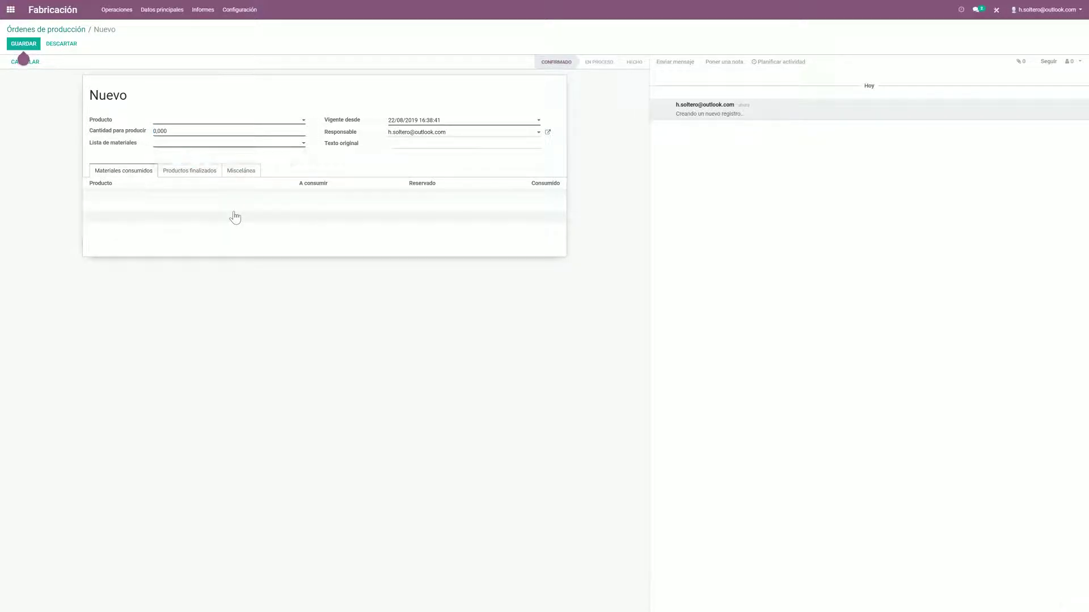
Examine the new production order's finished products and Miscelánea settings, and leave it unsaved for the app overview
left_click(189, 171)
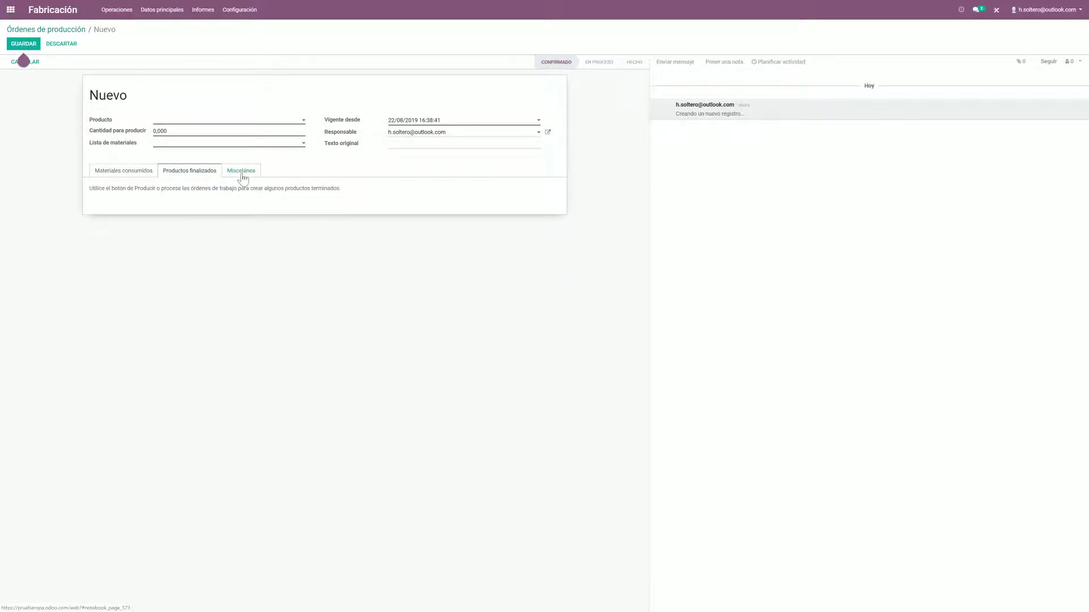
left_click(242, 171)
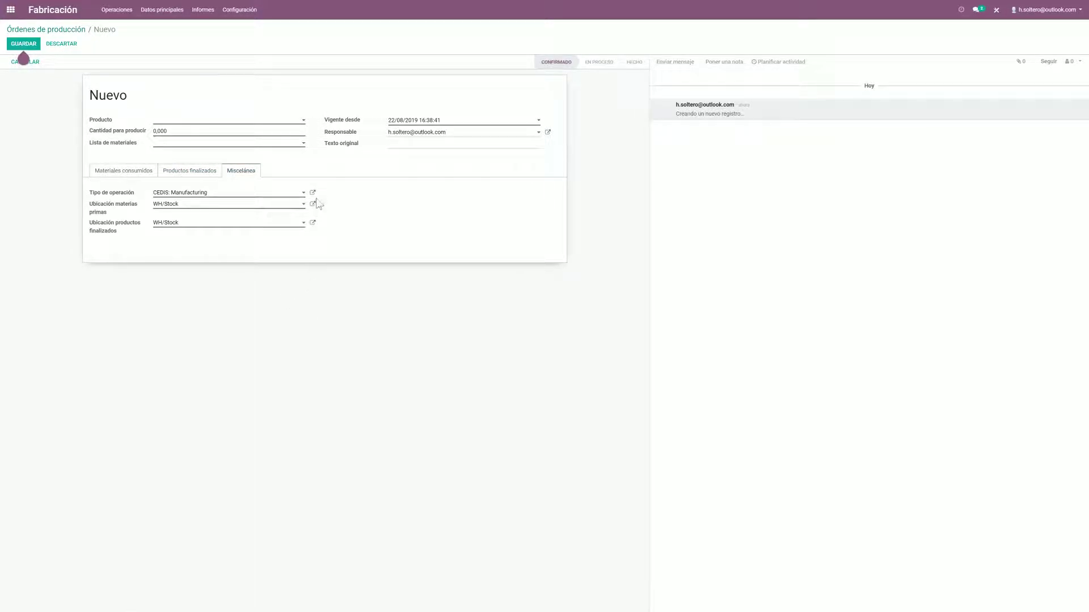
left_click(152, 11)
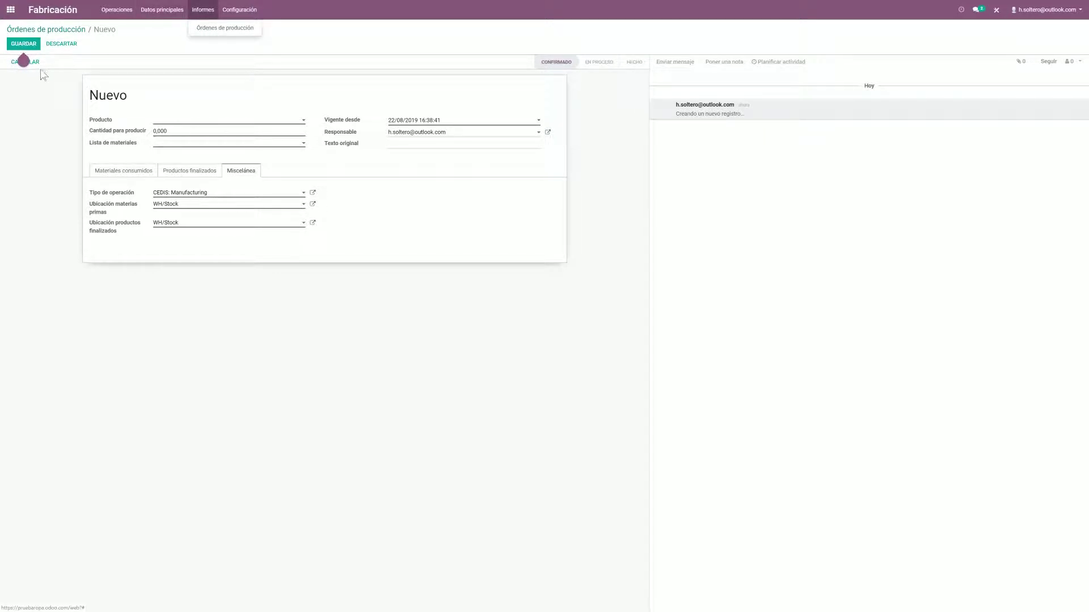
left_click(11, 11)
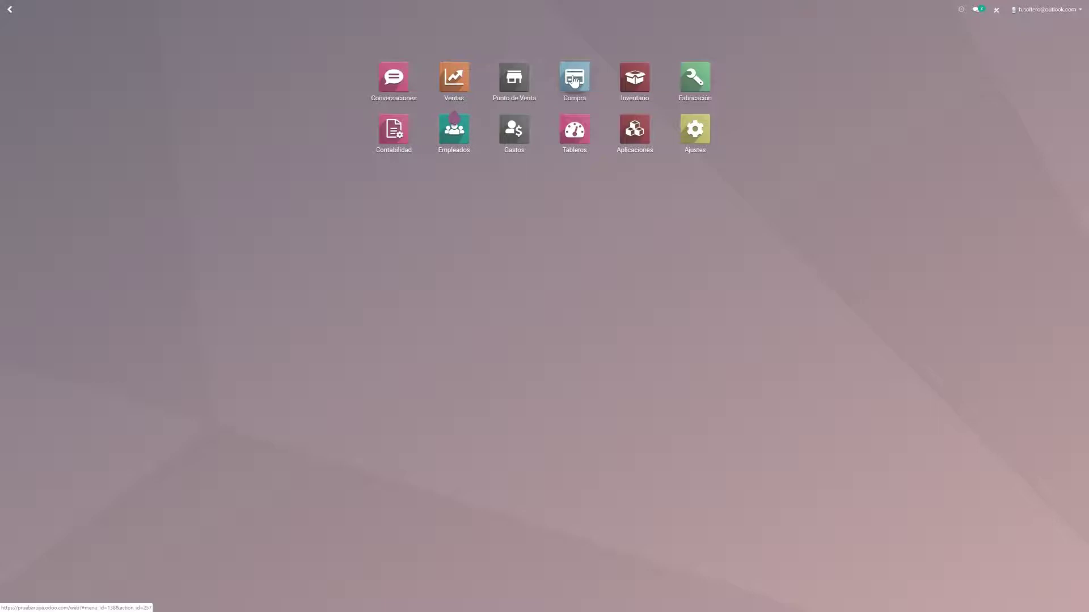
Open a blank expense in the Gastos module and browse the full list of accounts, leaving without choosing one
left_click(510, 134)
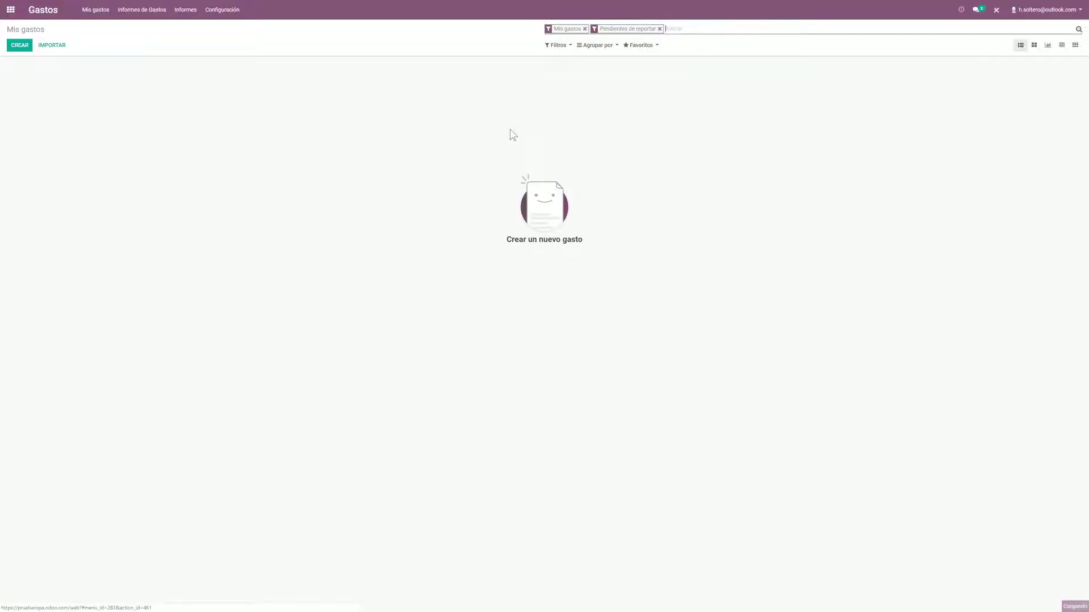
left_click(20, 46)
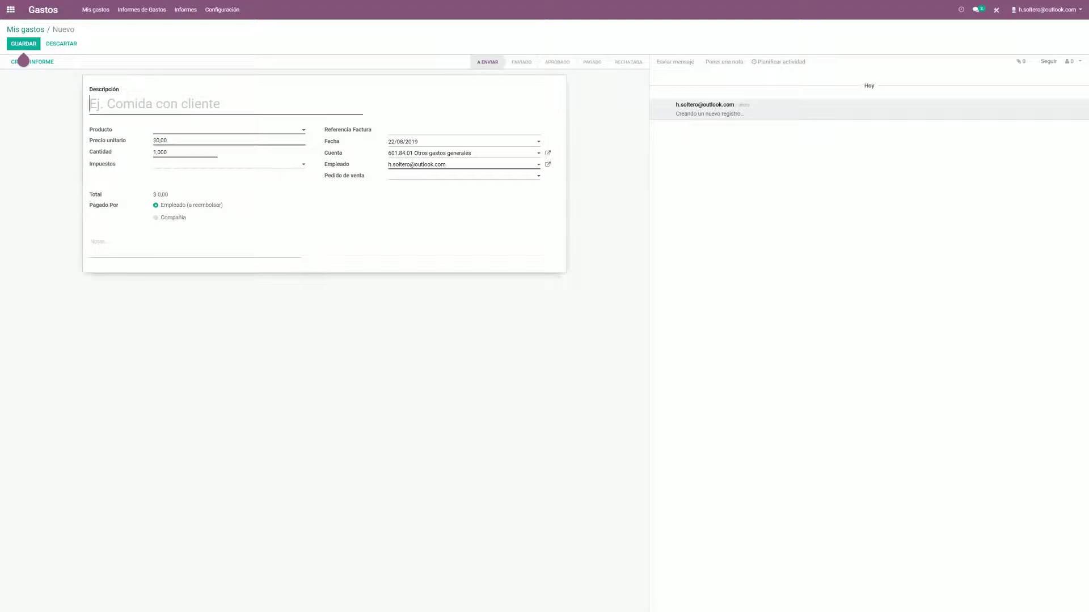
left_click(533, 153)
left_click(427, 241)
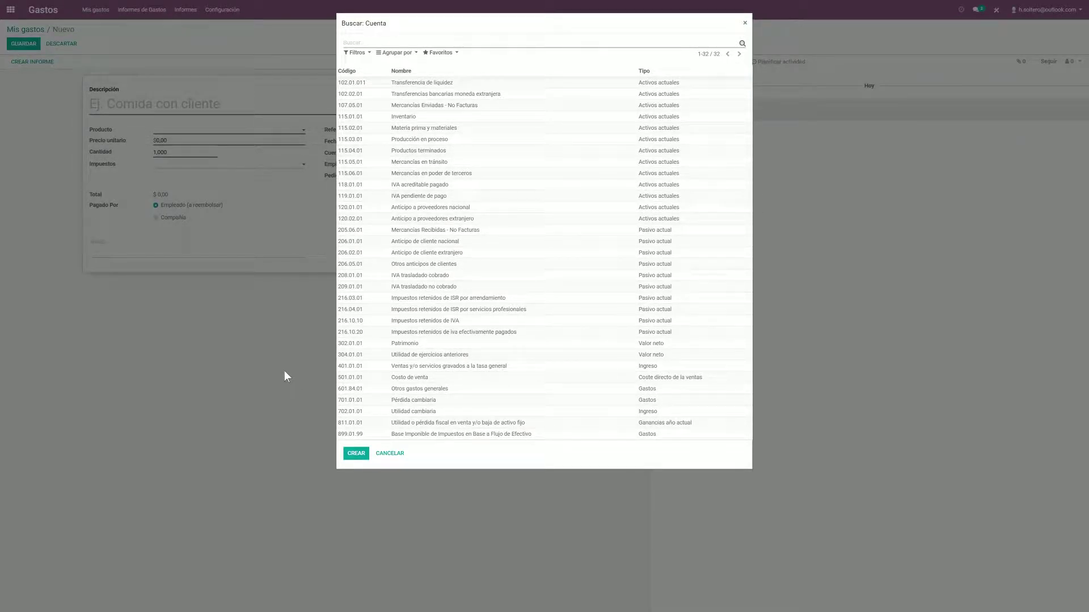
left_click(397, 457)
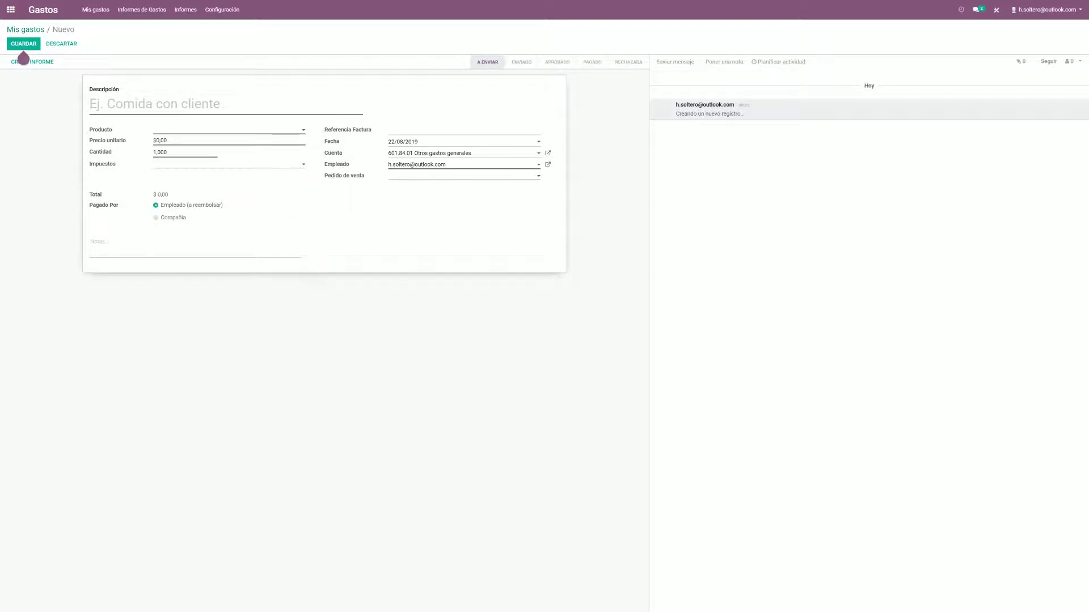
left_click(10, 10)
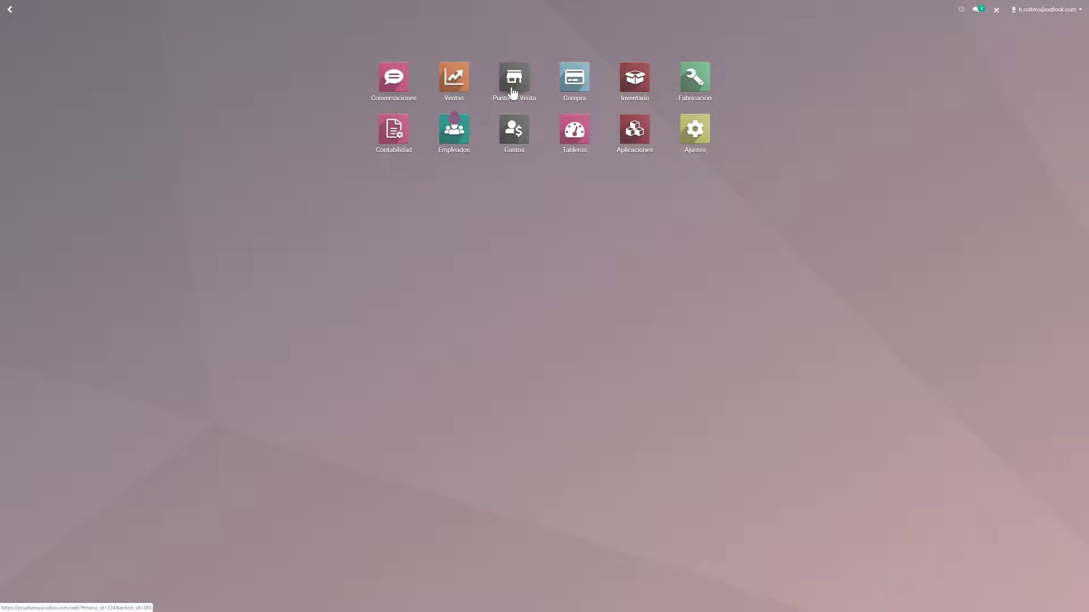
Open the Ventas module and review its Pedidos and A facturar options
left_click(457, 85)
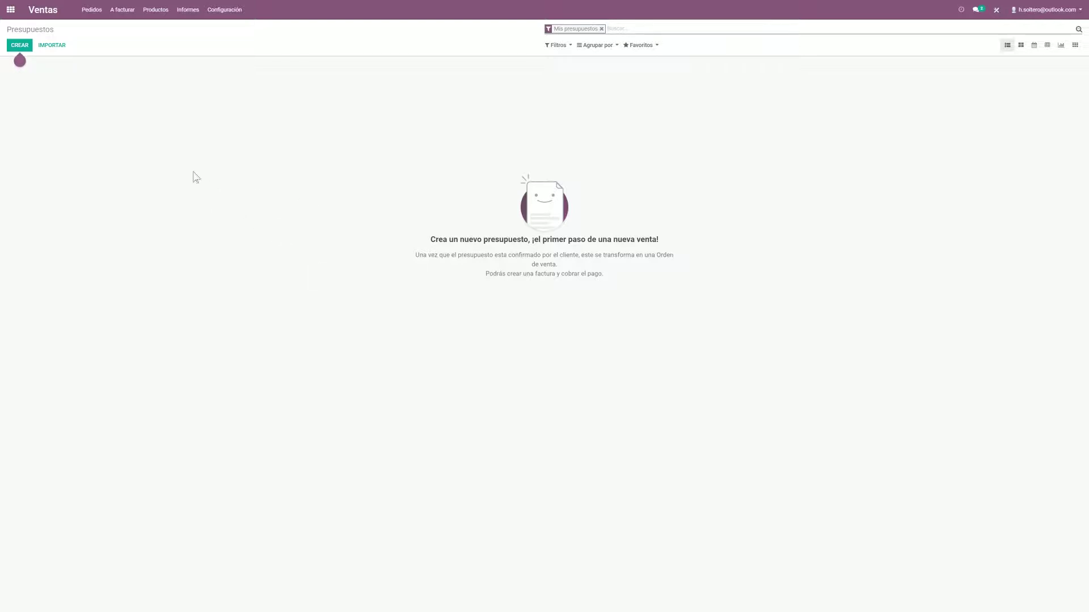
left_click(100, 10)
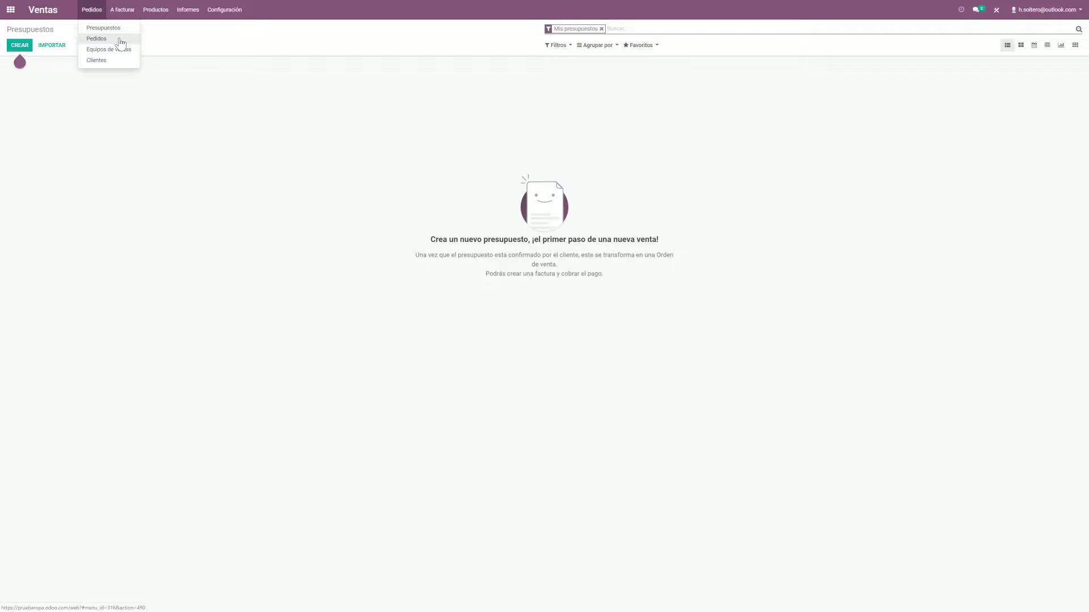
mouse_move(122, 10)
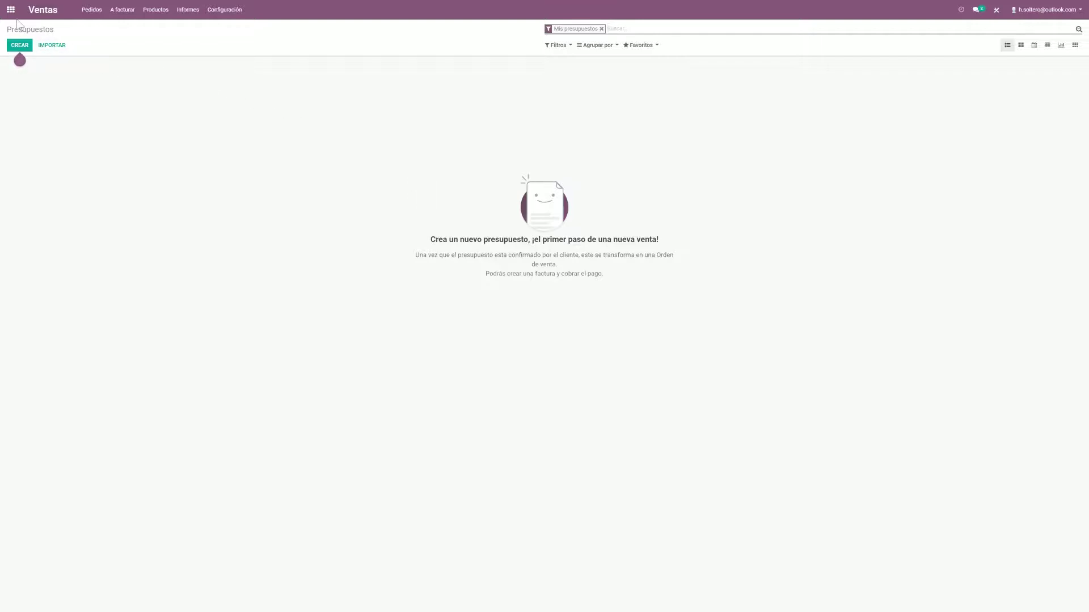
Open a blank quotation in Ventas, examine an empty product line, and discard the quotation to return to the app overview
left_click(20, 45)
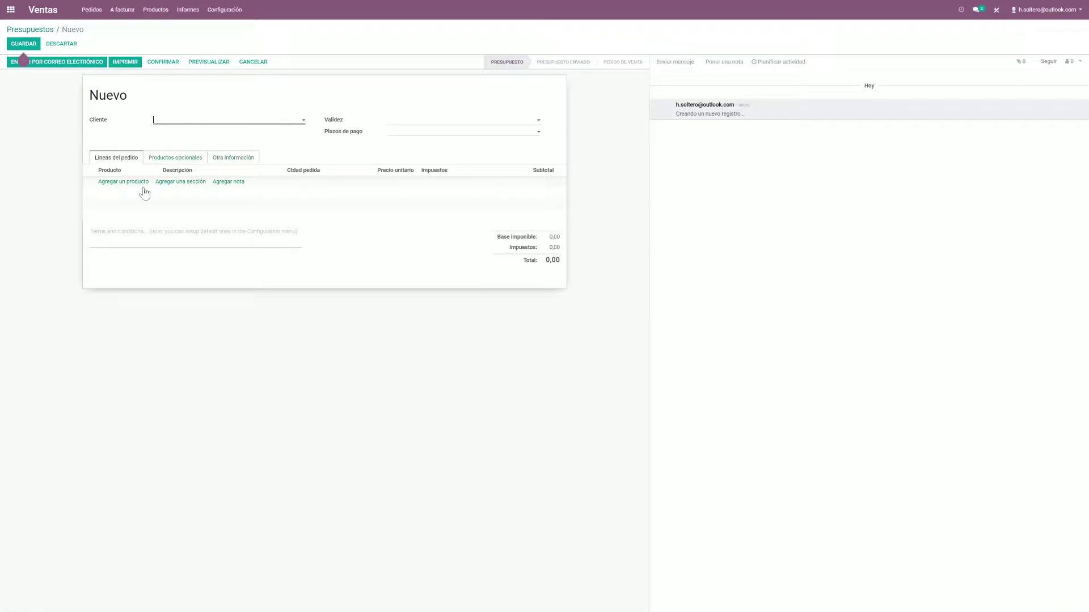
left_click(120, 182)
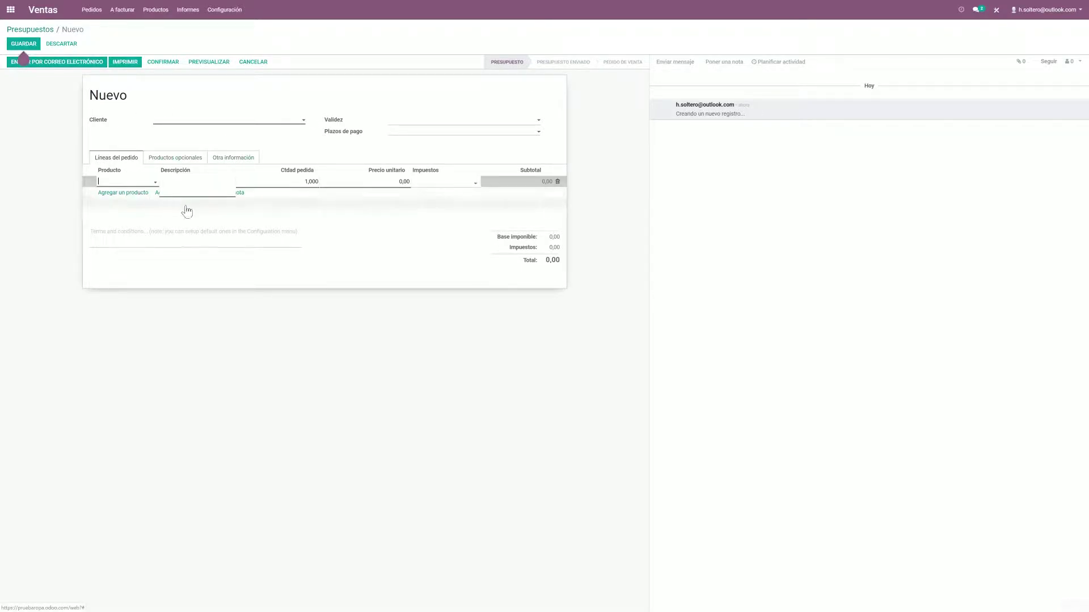
left_click(546, 278)
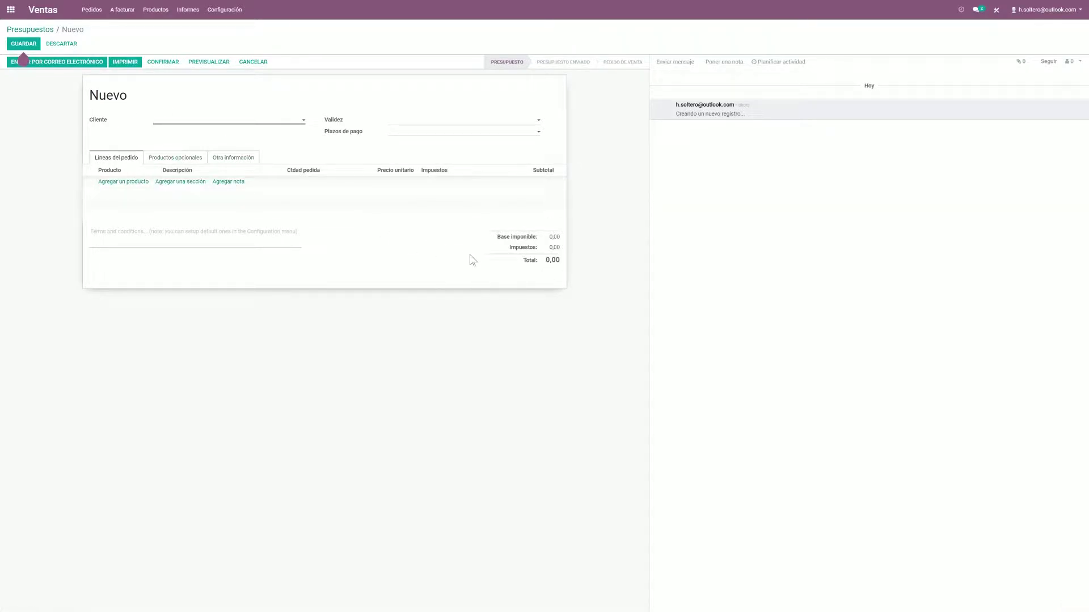
left_click(12, 12)
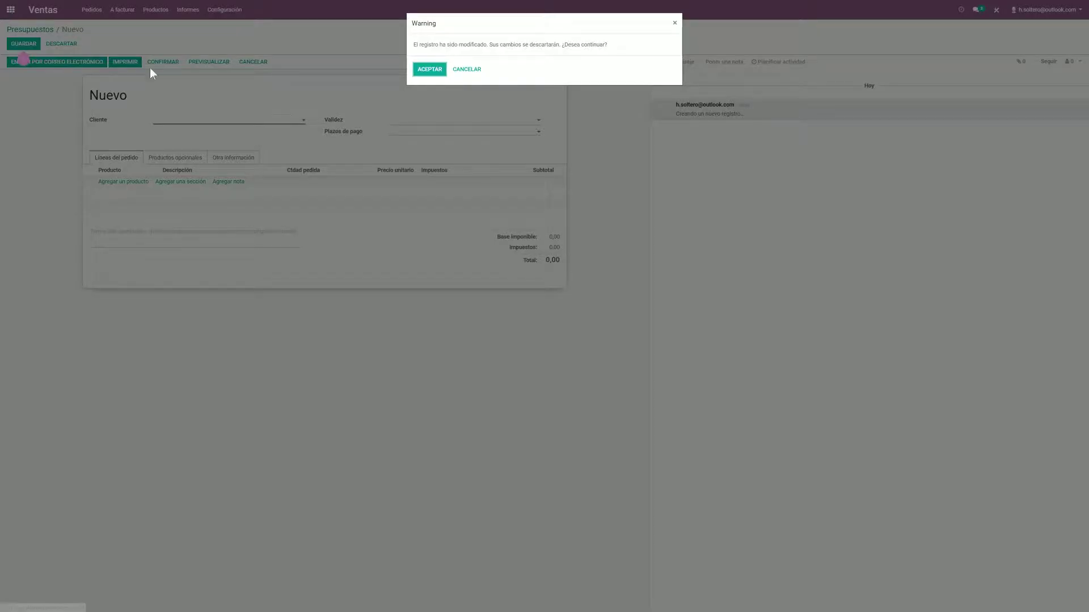
left_click(444, 73)
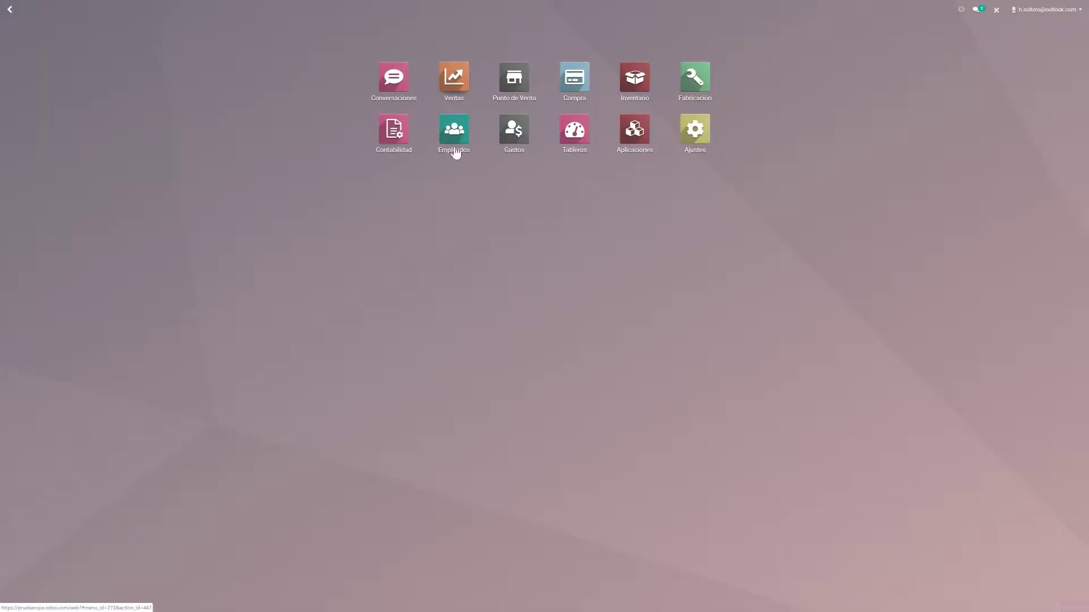
Resume the Shop session in the Punto de Venta module and add 3 units of Miscelánea to the order
left_click(514, 79)
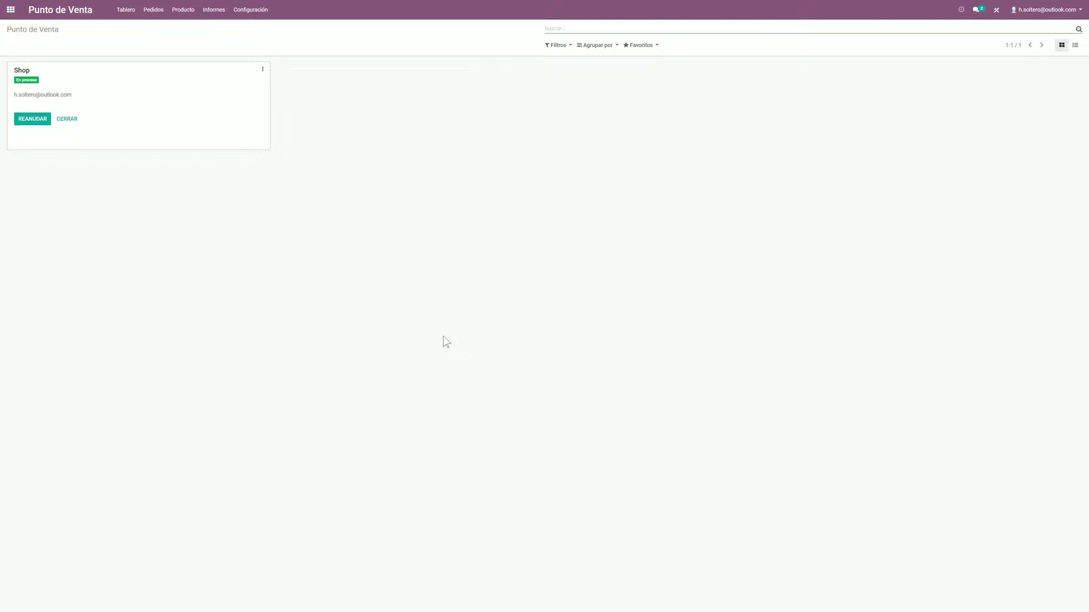
left_click(33, 119)
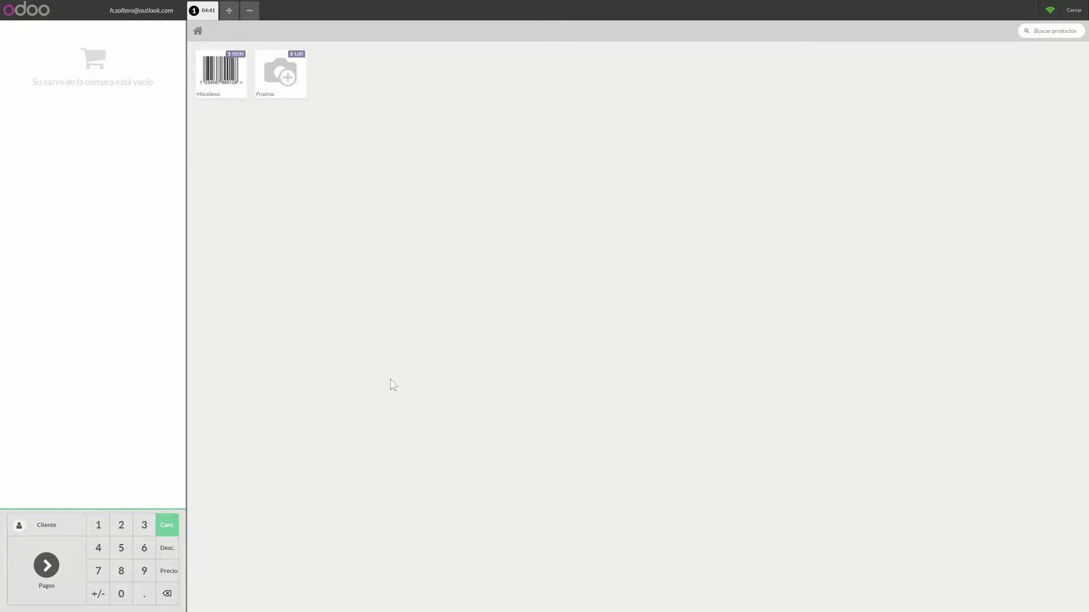
left_click(219, 81)
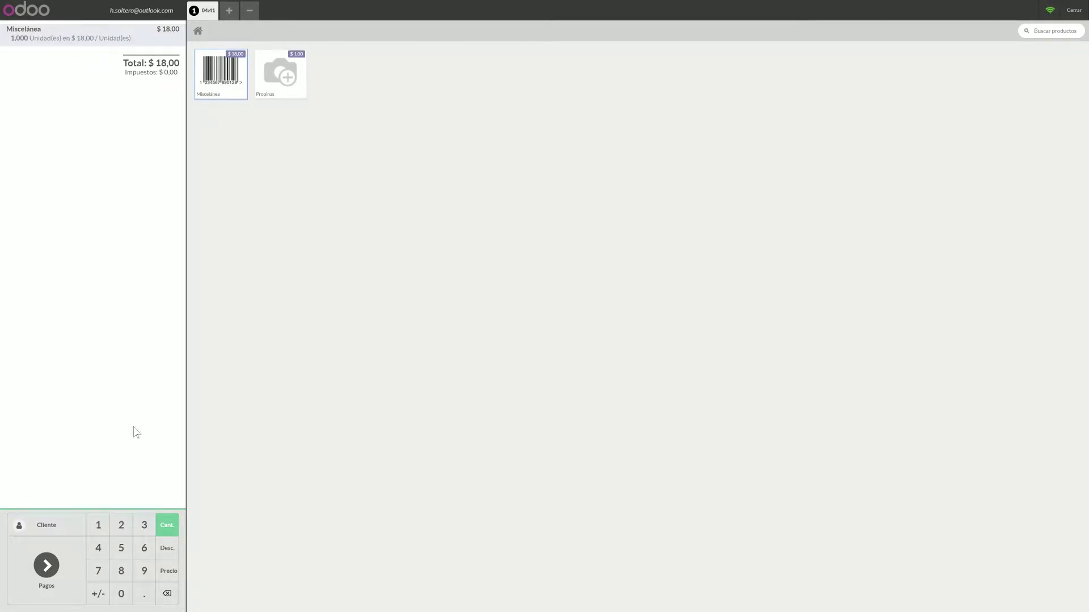
left_click(143, 528)
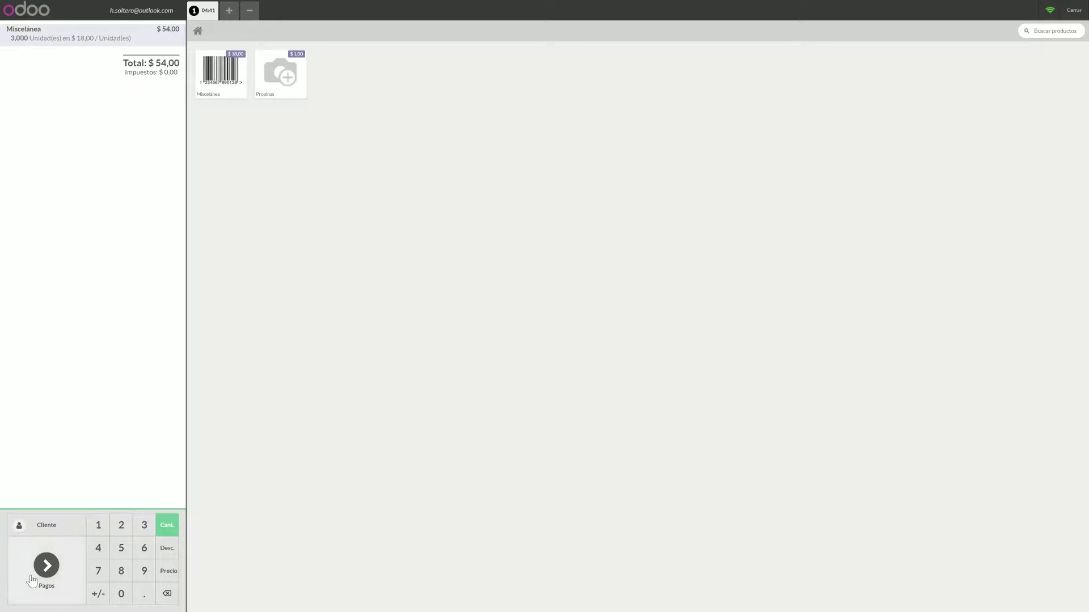
Pay the order with $100 in Efectivo (MXN), validate it, and move on to the next order
left_click(46, 567)
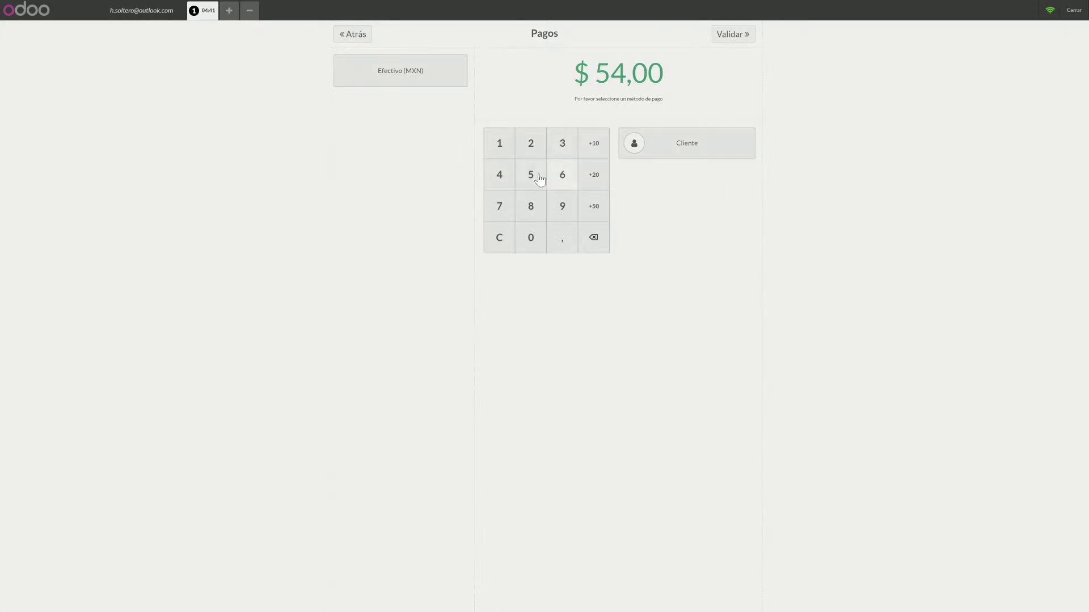
left_click(498, 144)
left_click(530, 238)
left_click(530, 239)
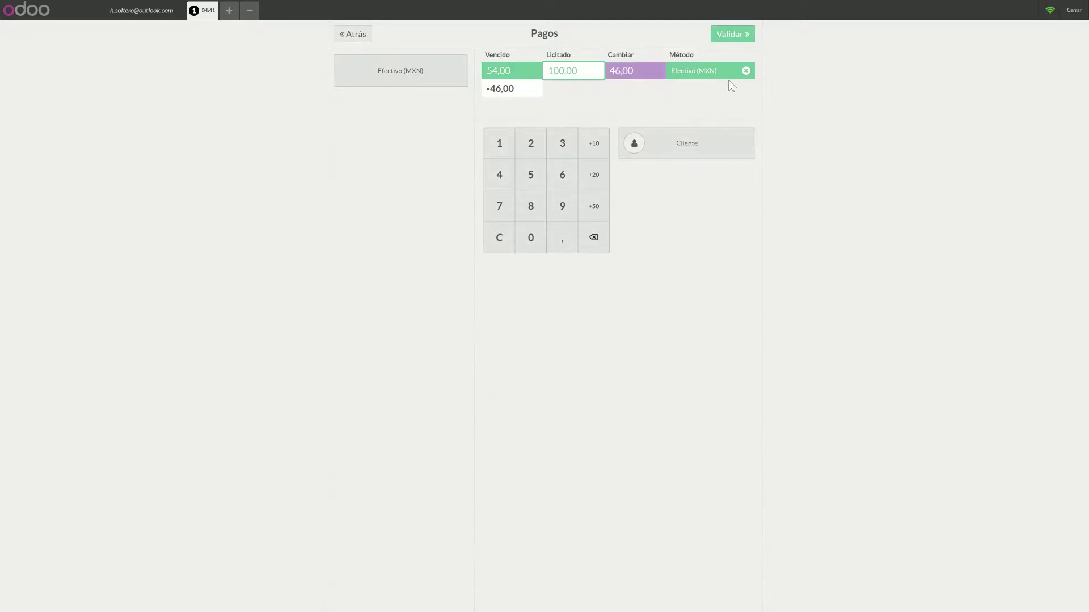
left_click(731, 36)
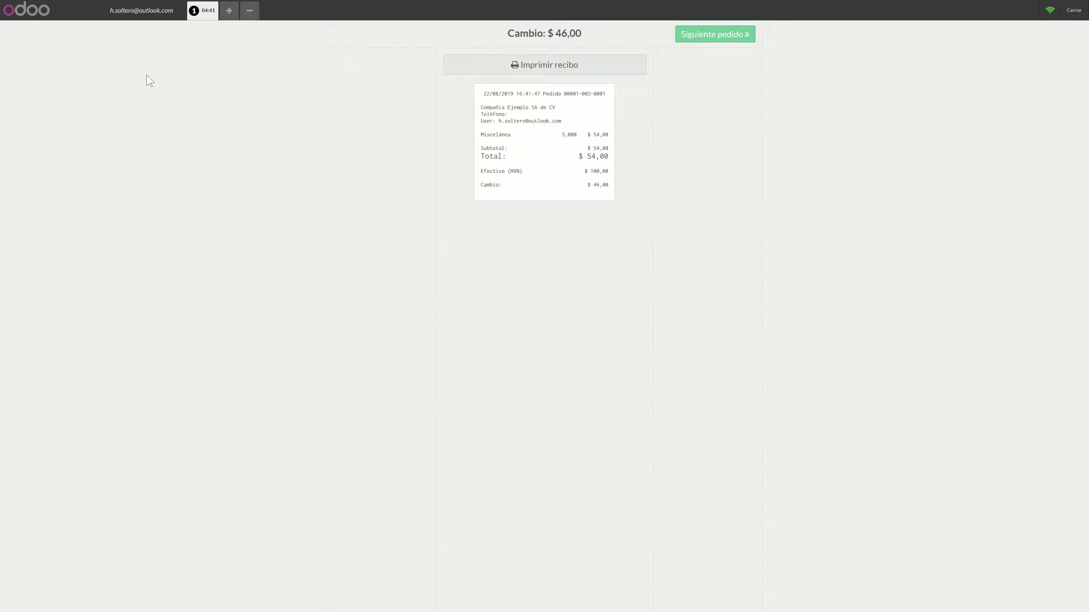
left_click(736, 38)
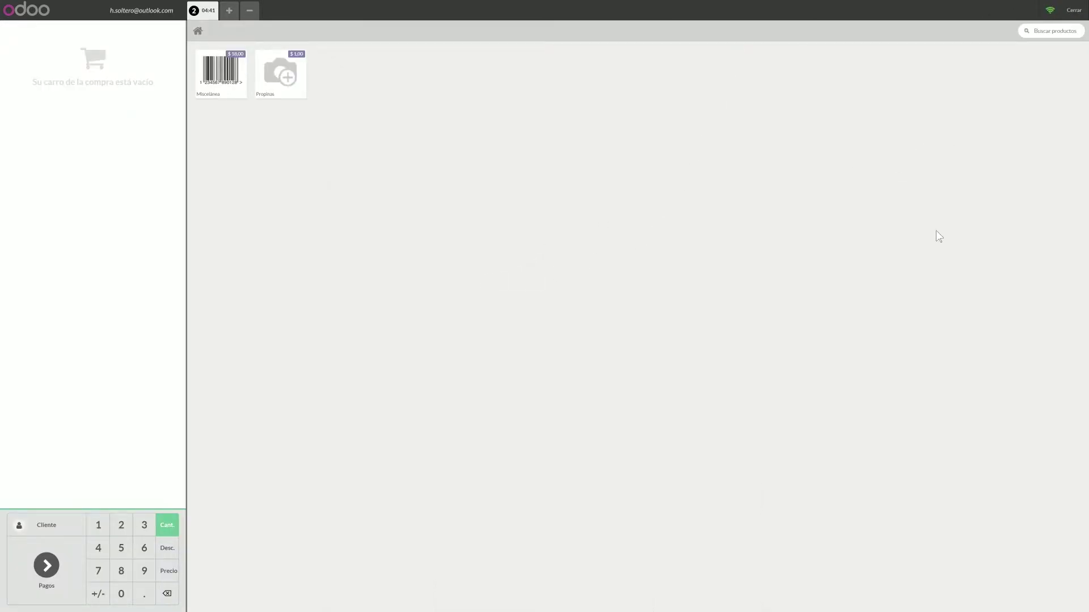
Close the point of sale screen, confirming the exit, and return to the app overview
left_click(1076, 16)
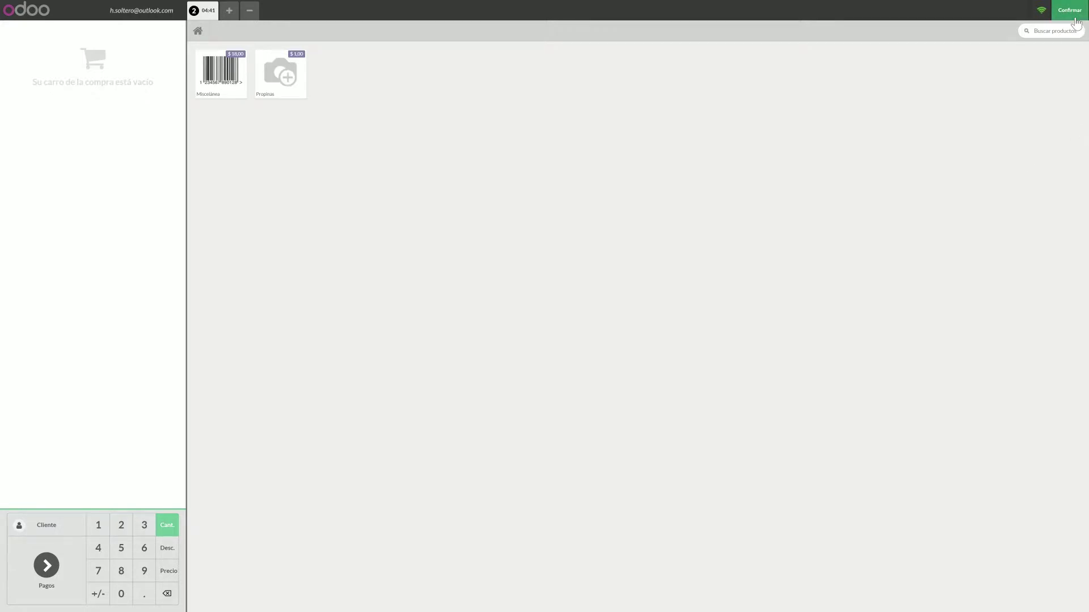
left_click(1074, 16)
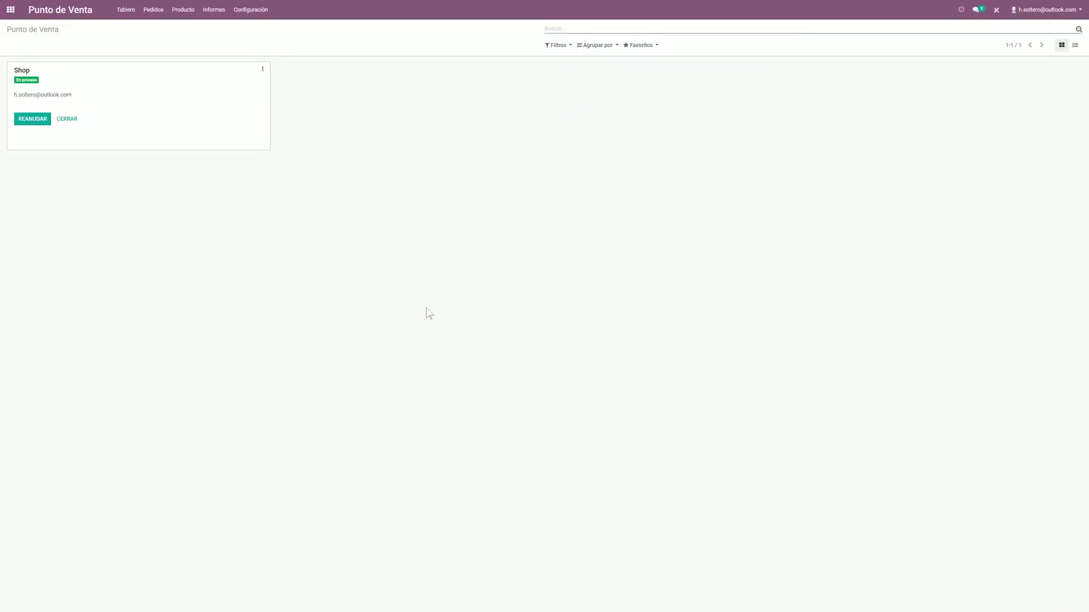
left_click(11, 10)
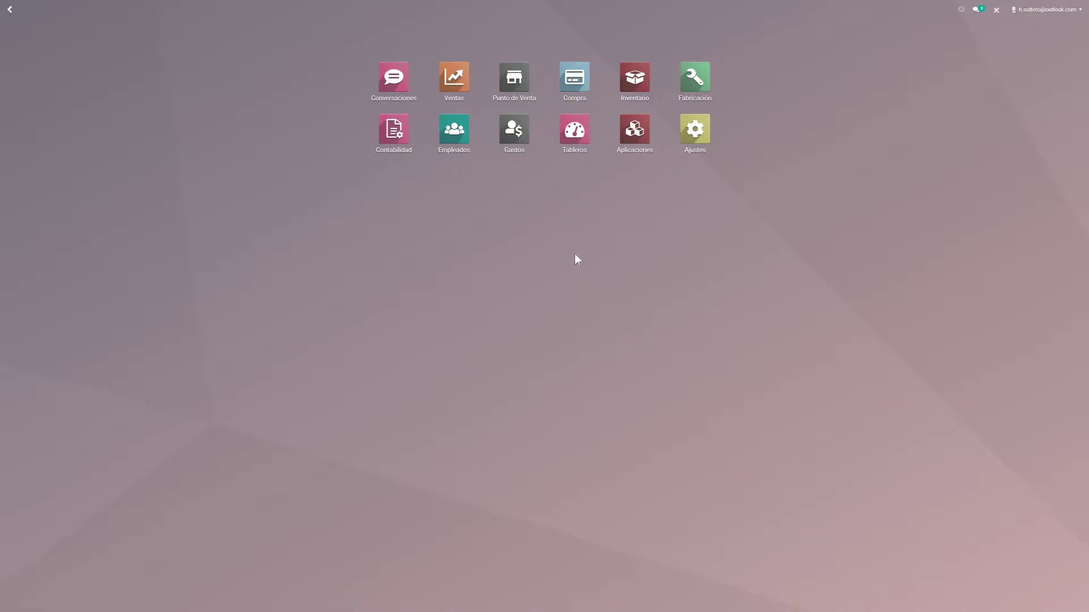
Open the Contabilidad module and examine its journal summary cards and the Clientes, Proveedores and Contabilidad options
left_click(395, 136)
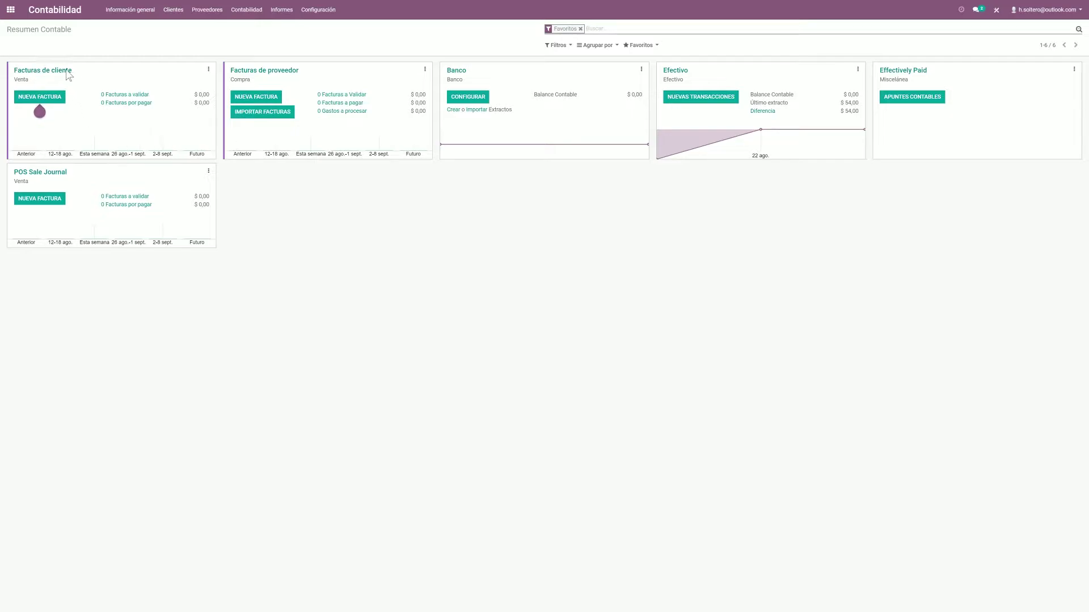
left_click_drag(12, 69, 99, 106)
left_click(349, 195)
left_click_drag(476, 71, 687, 69)
left_click_drag(92, 181, 34, 235)
left_click(159, 267)
left_click(173, 10)
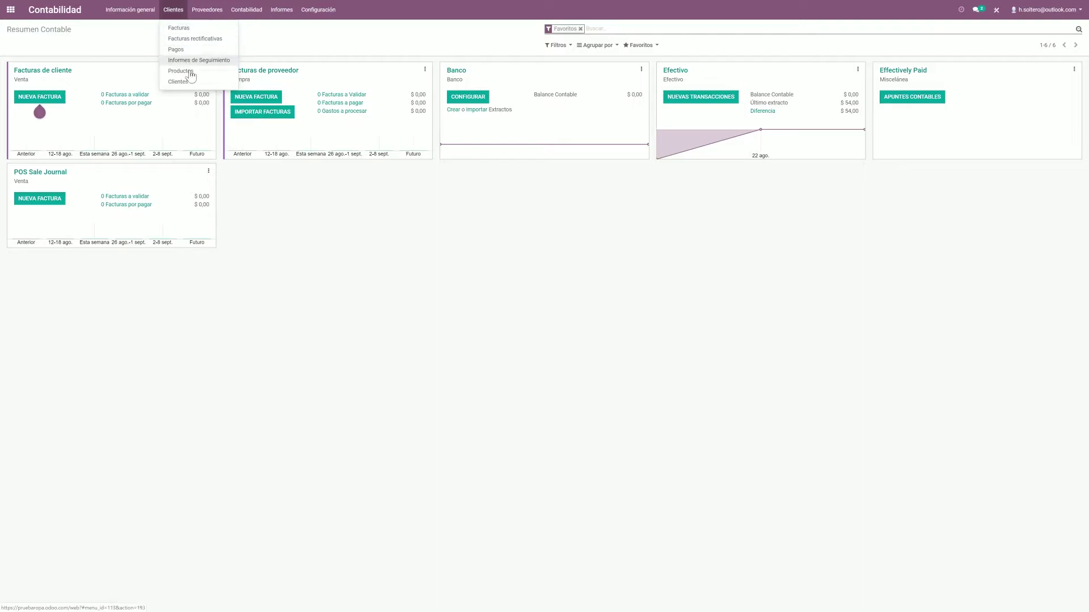
left_click(207, 10)
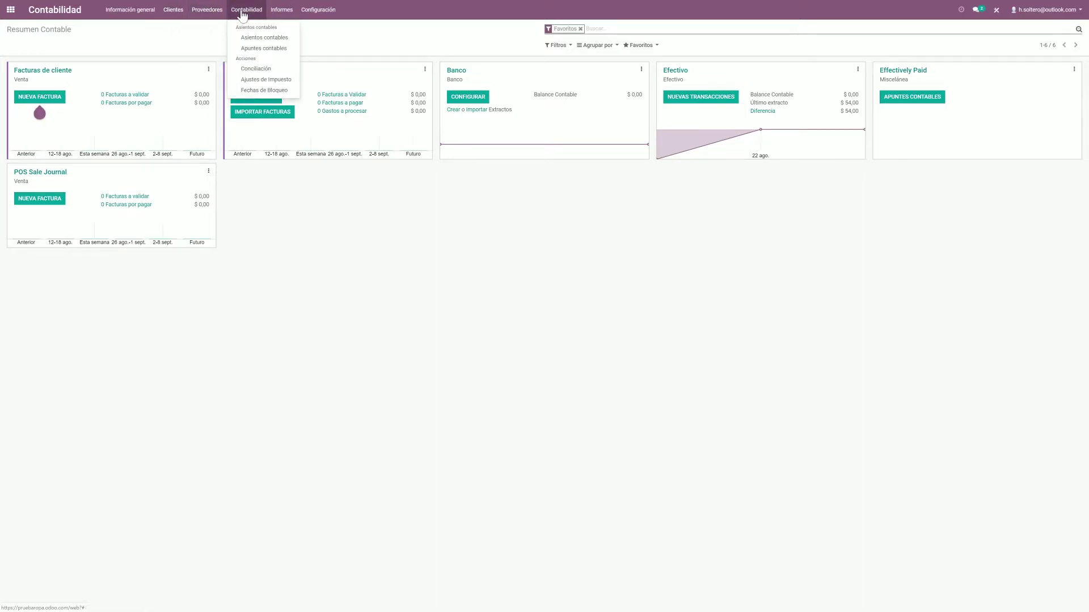
View the Ganancias y Pérdidas report, followed by the Estado de Flujos de Efectivo report
left_click(282, 11)
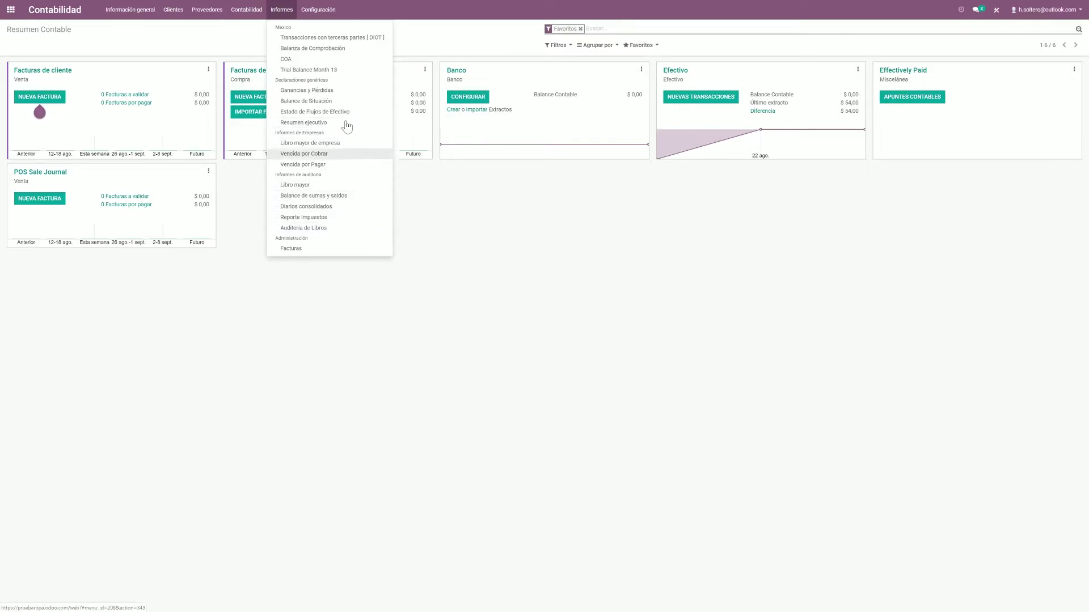
left_click(327, 90)
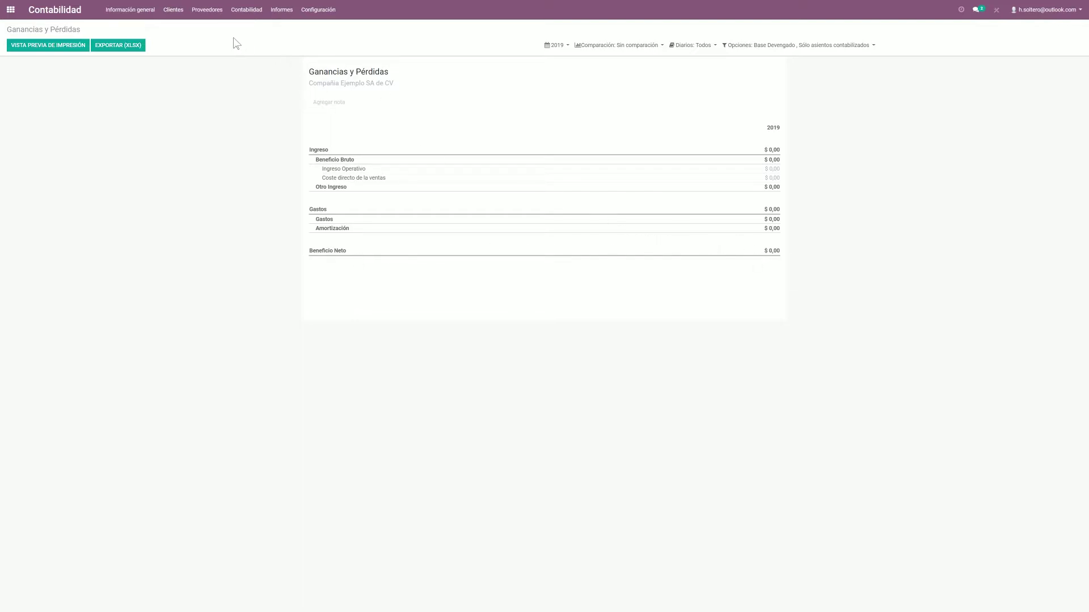
left_click(281, 10)
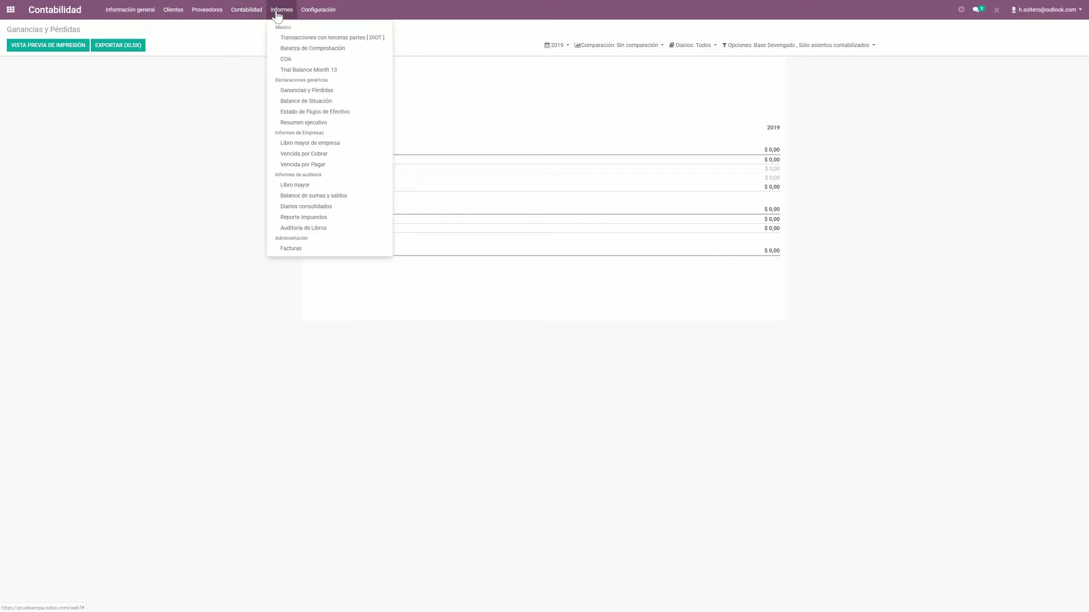
left_click(338, 111)
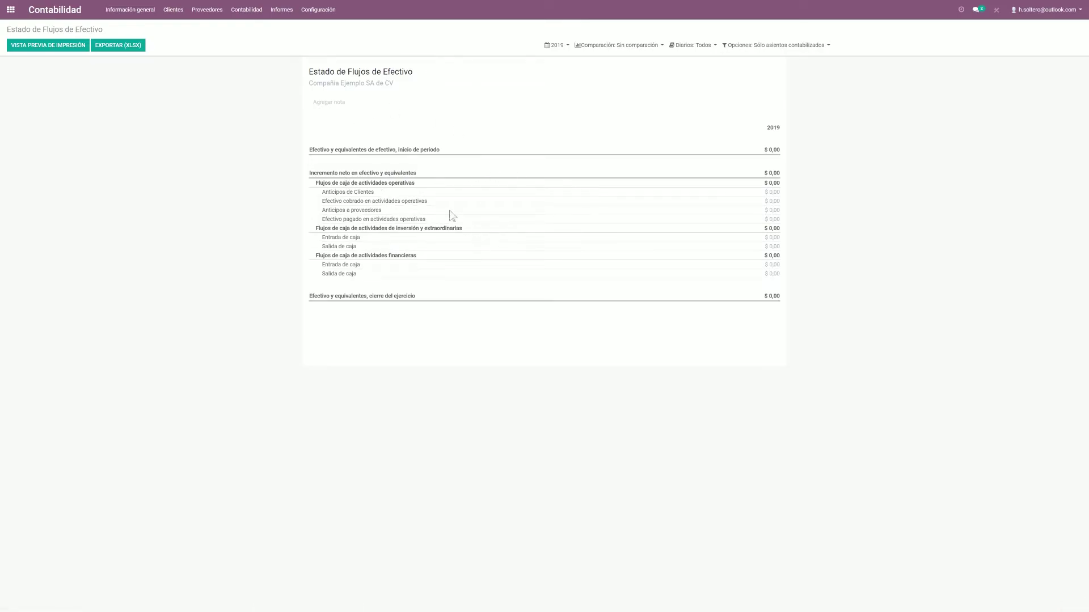
Open the Balance de Situación report and examine its assets, liabilities and capital sections
left_click(281, 11)
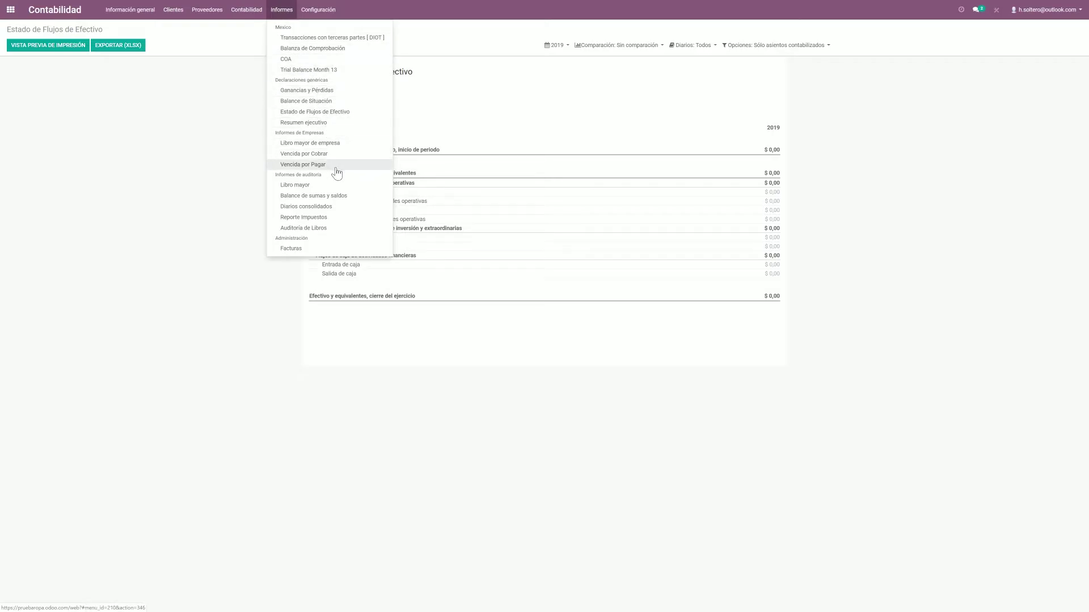
left_click(336, 103)
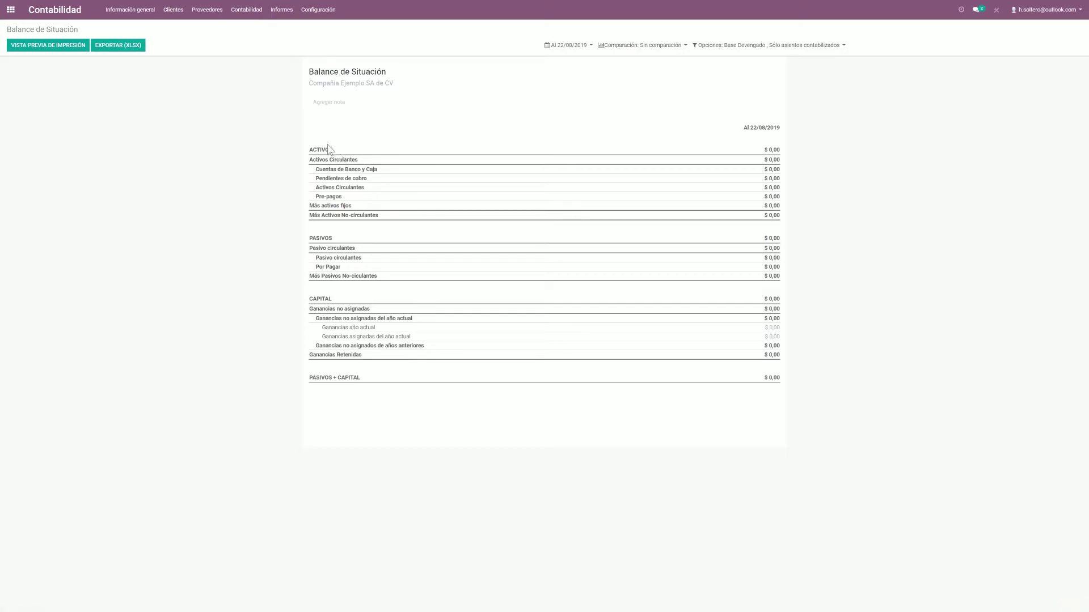
left_click_drag(316, 149, 364, 188)
left_click_drag(319, 239, 375, 347)
left_click(359, 276)
left_click(377, 367)
Open the Resumen ejecutivo report and examine its cash, profitability and balance sections
left_click(281, 10)
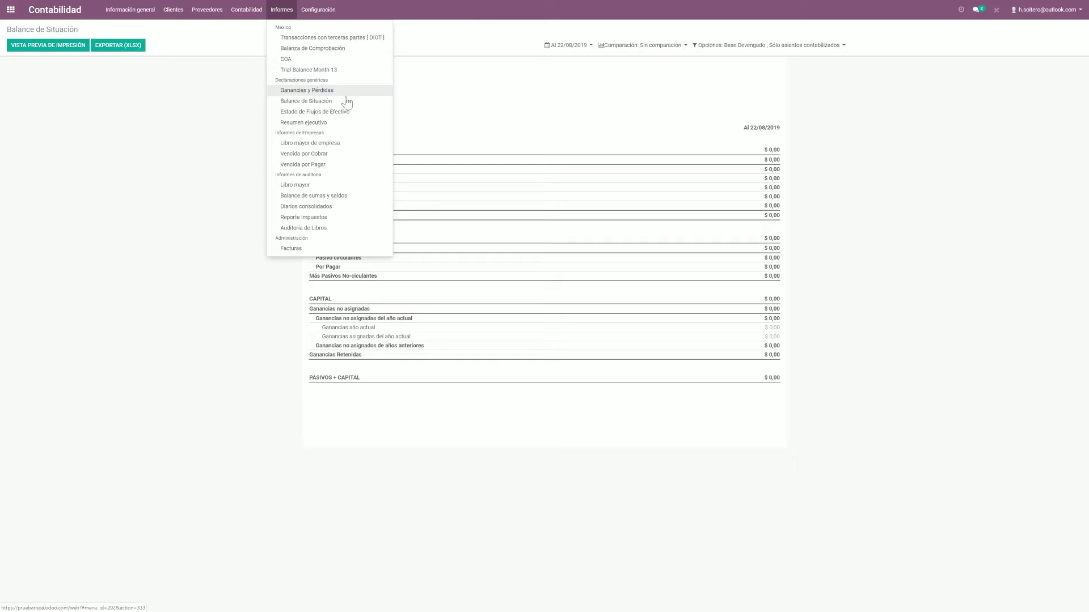
left_click(345, 124)
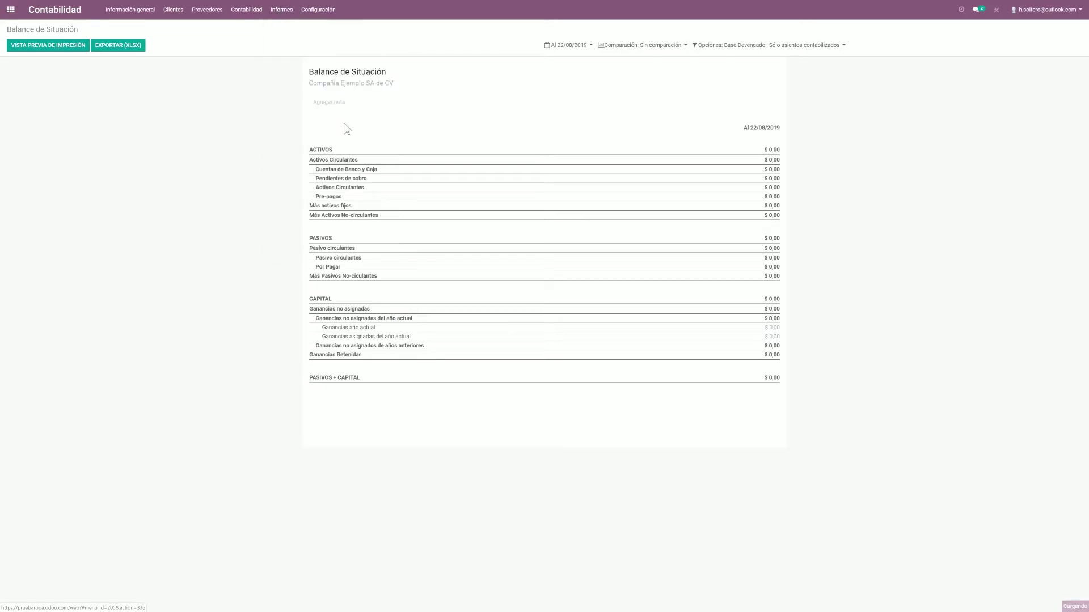
left_click_drag(313, 150, 646, 343)
left_click(652, 309)
left_click_drag(315, 225, 364, 248)
left_click(382, 289)
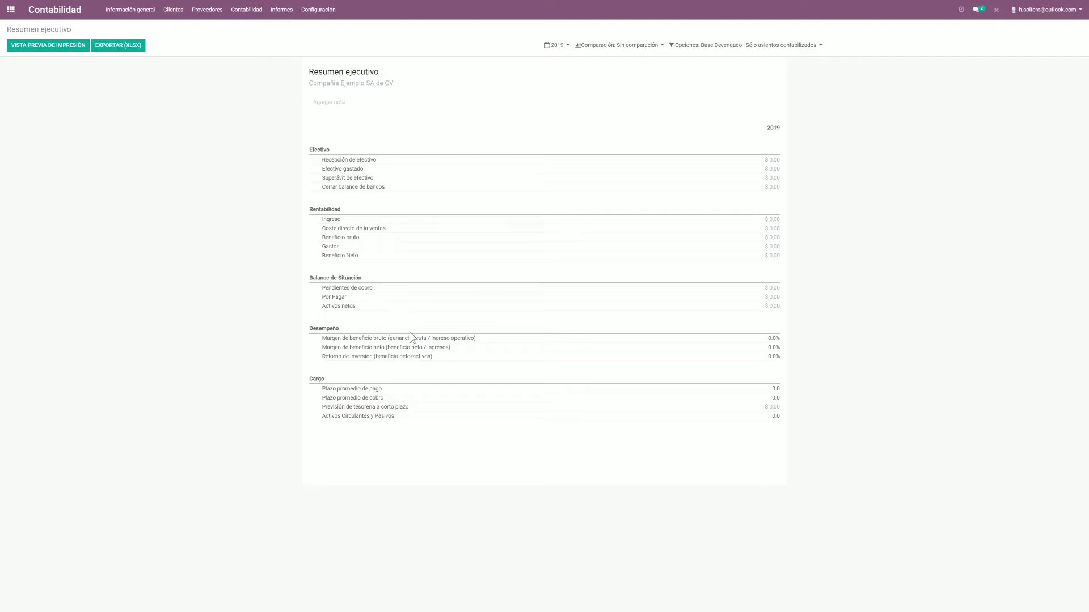
Review the full list of accounting reports without opening another one, and return to the app overview
left_click(281, 9)
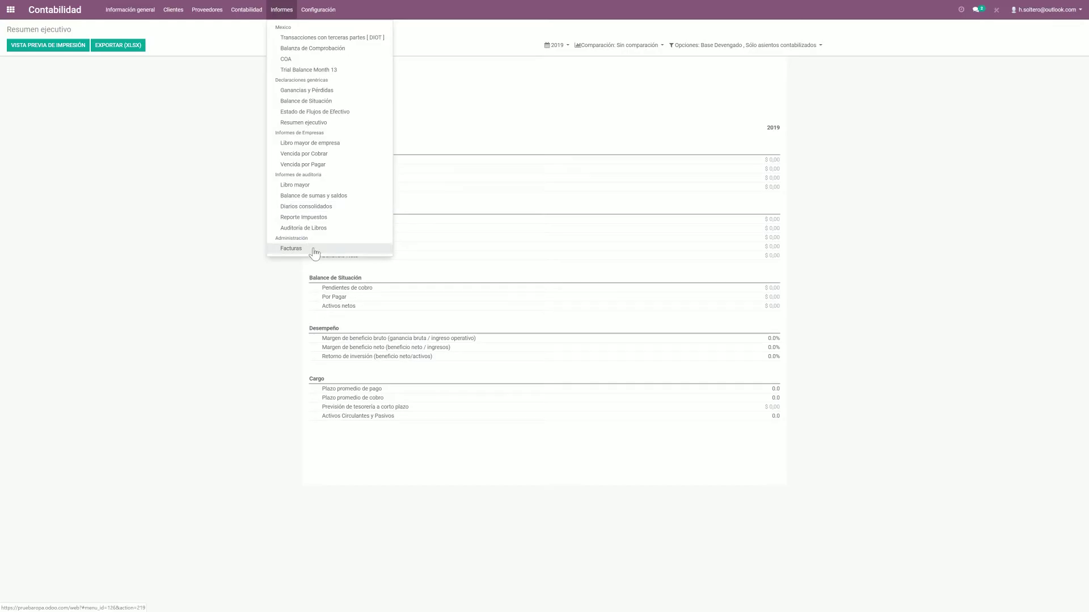
left_click(226, 230)
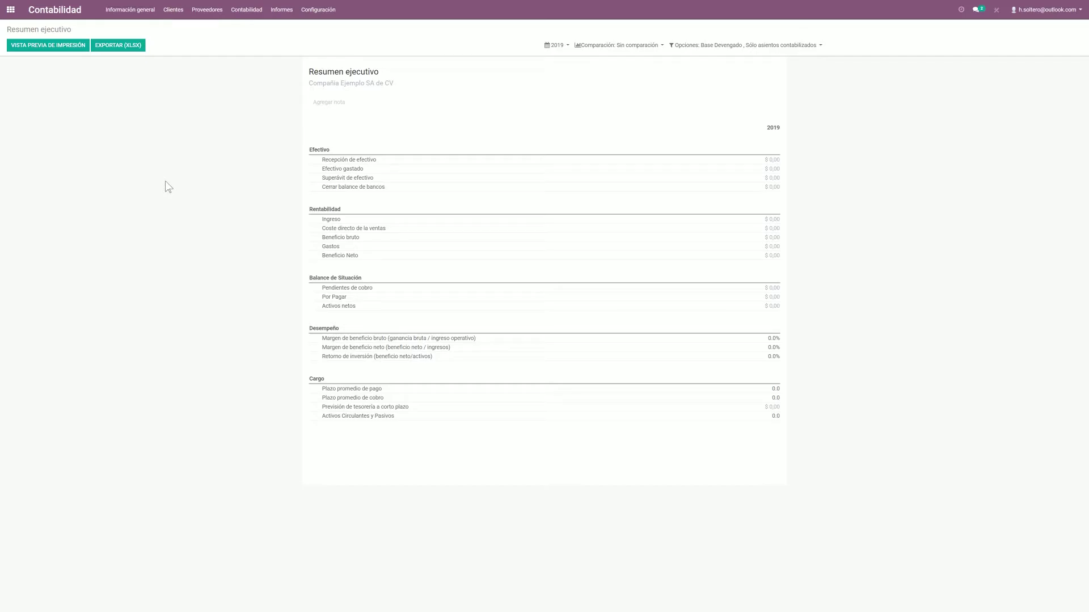
left_click(10, 9)
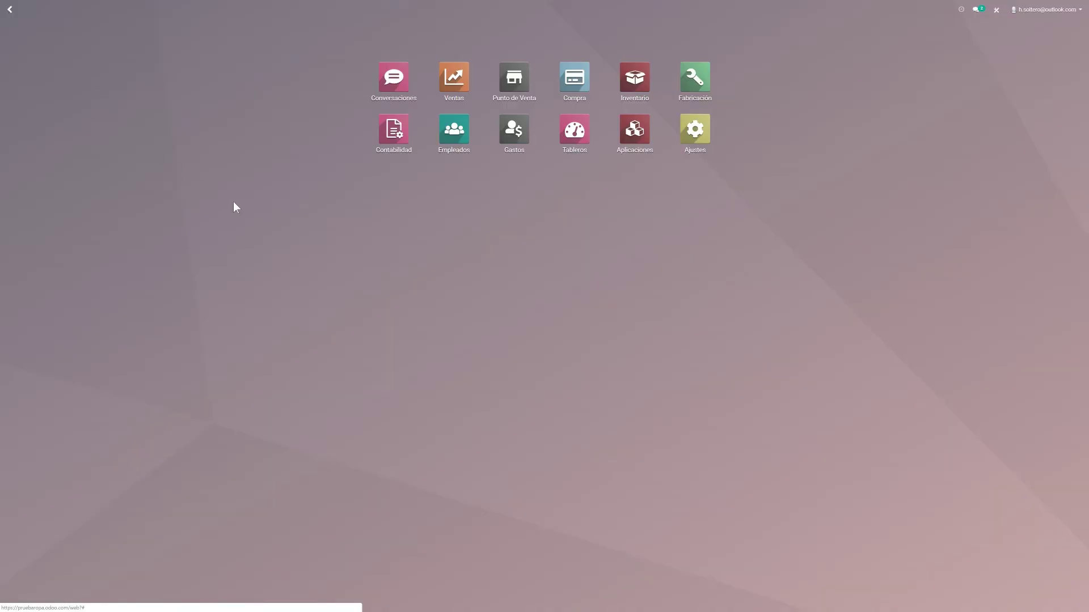